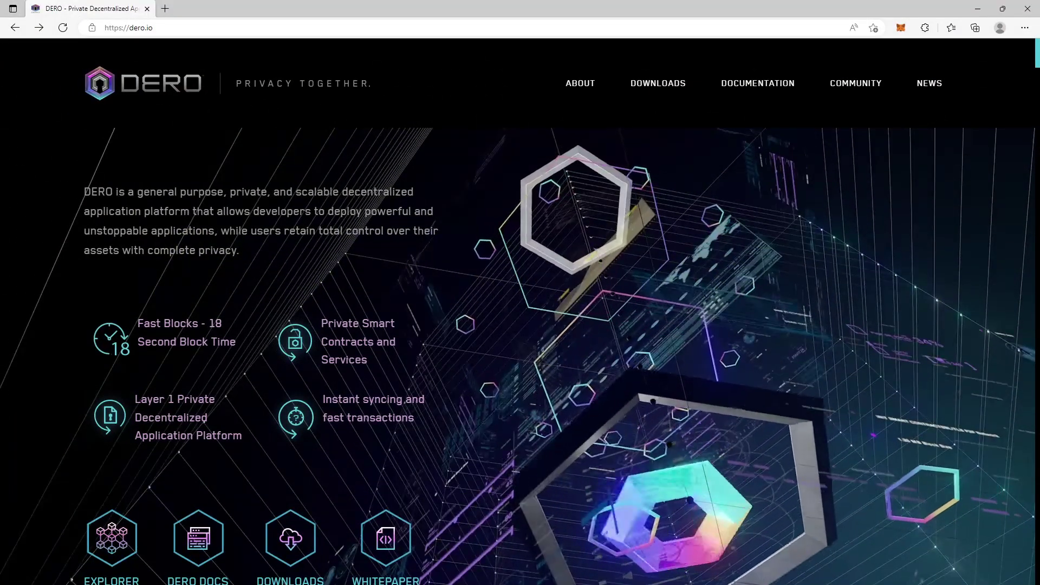
Step: Download the 64-bit Windows Engram GUI wallet (engram-windows-amd64.zip) from dero.io's Downloads page
{"action": "left_click", "coordinate": [128, 27]}
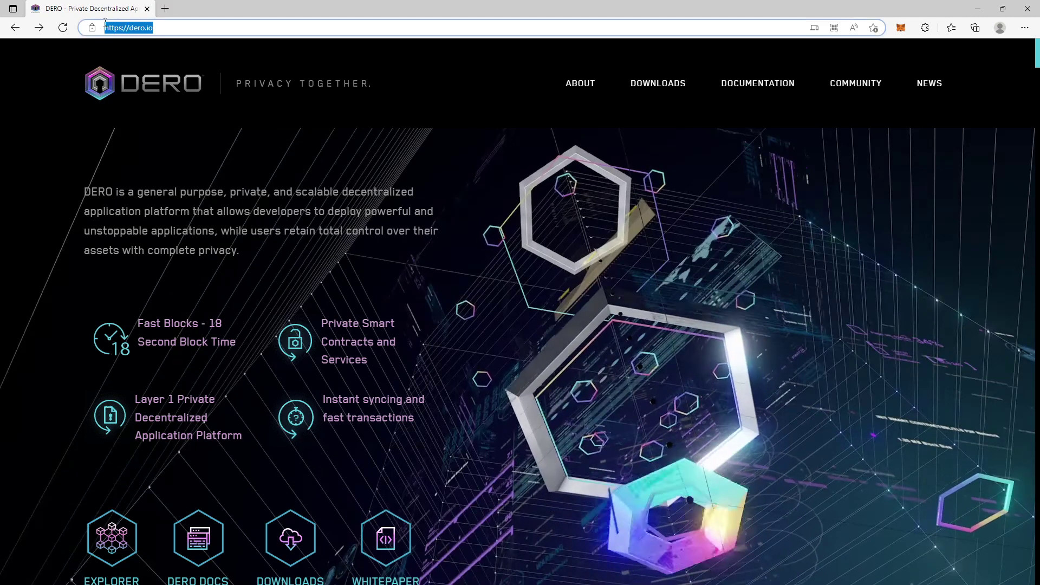
{"action": "left_click", "coordinate": [473, 244]}
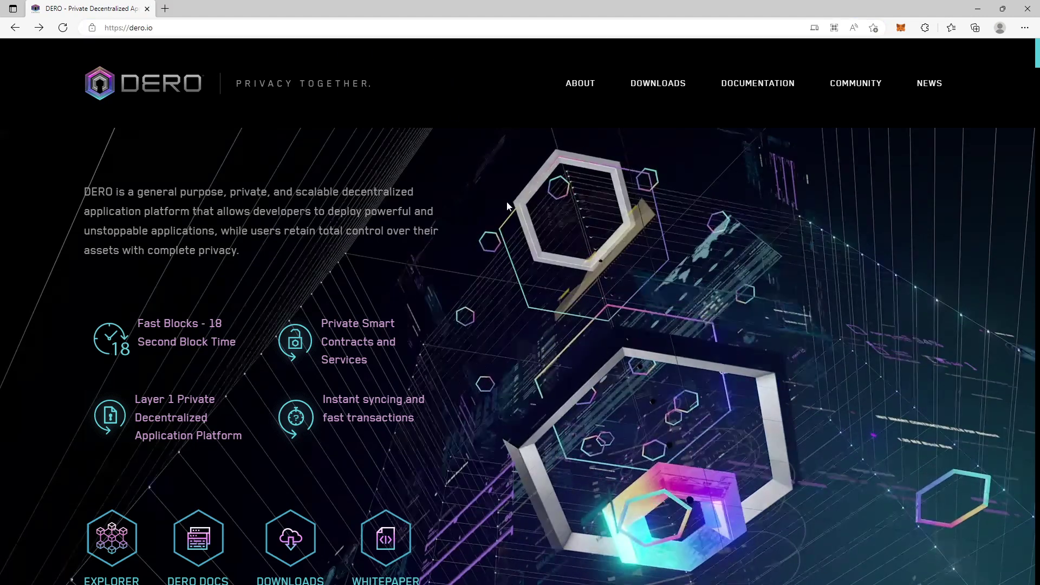
{"action": "mouse_move", "coordinate": [664, 89]}
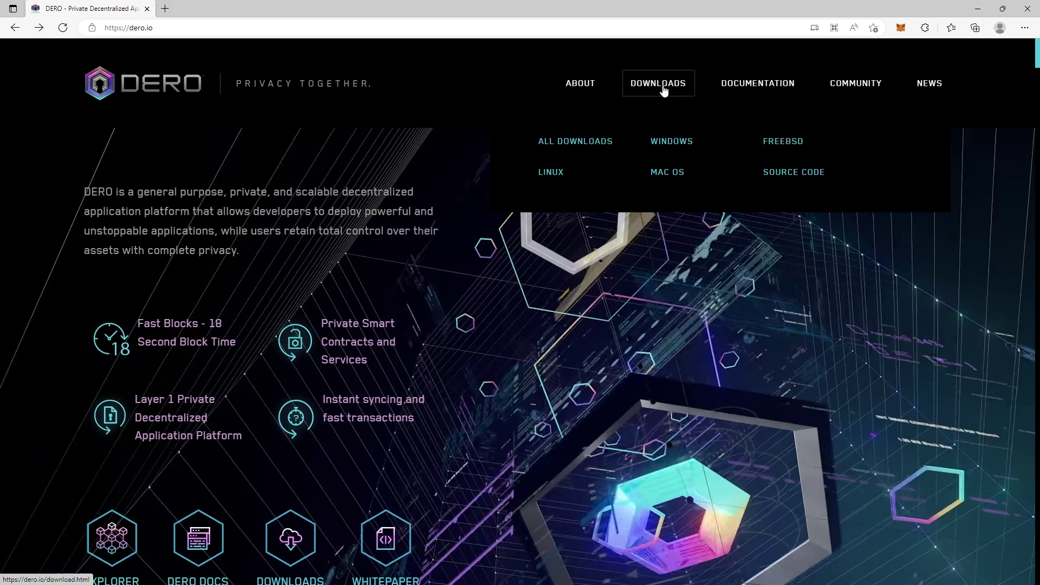
{"action": "left_click", "coordinate": [664, 87]}
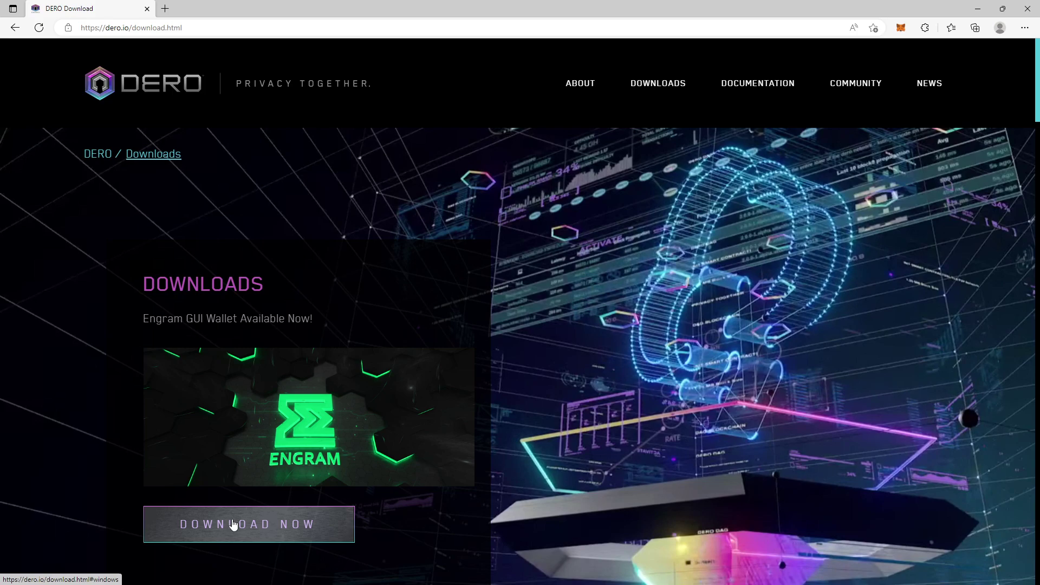
{"action": "left_click", "coordinate": [232, 520]}
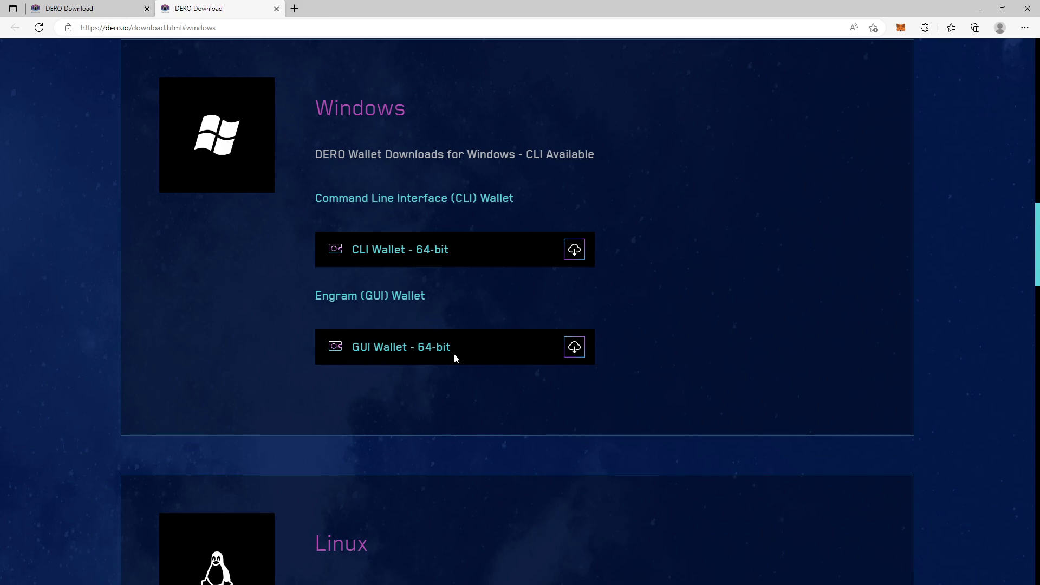
{"action": "left_click", "coordinate": [578, 351]}
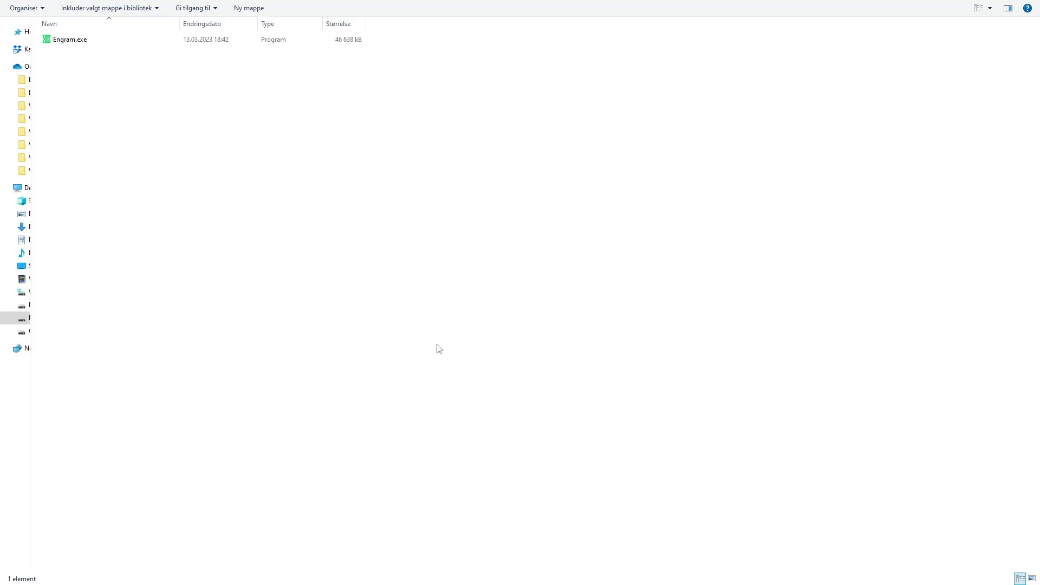
Step: Run Engram.exe despite the SmartScreen warning and place its window beside the file list
{"action": "double_click", "coordinate": [86, 44]}
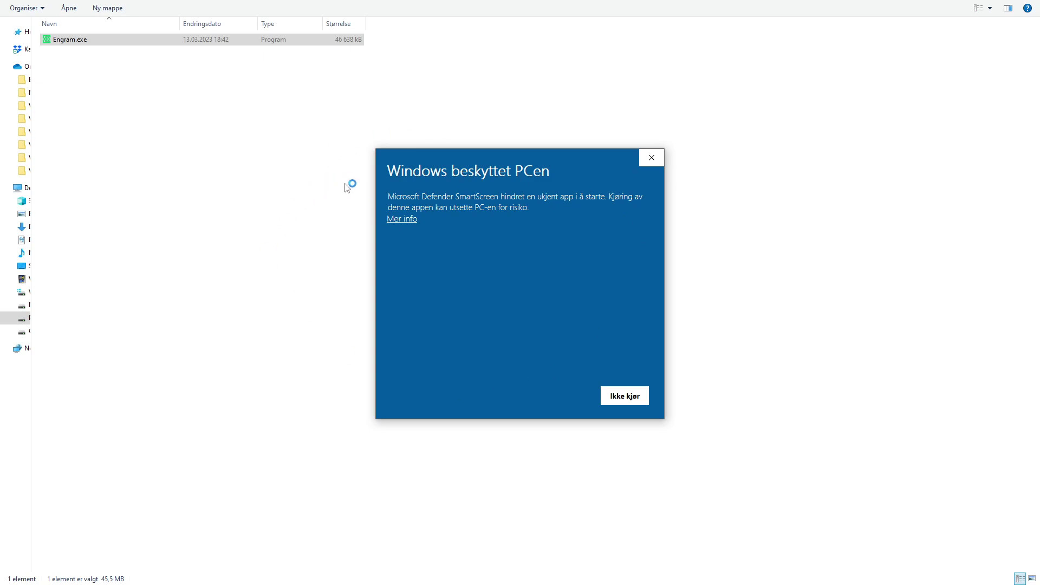
{"action": "left_click", "coordinate": [409, 220]}
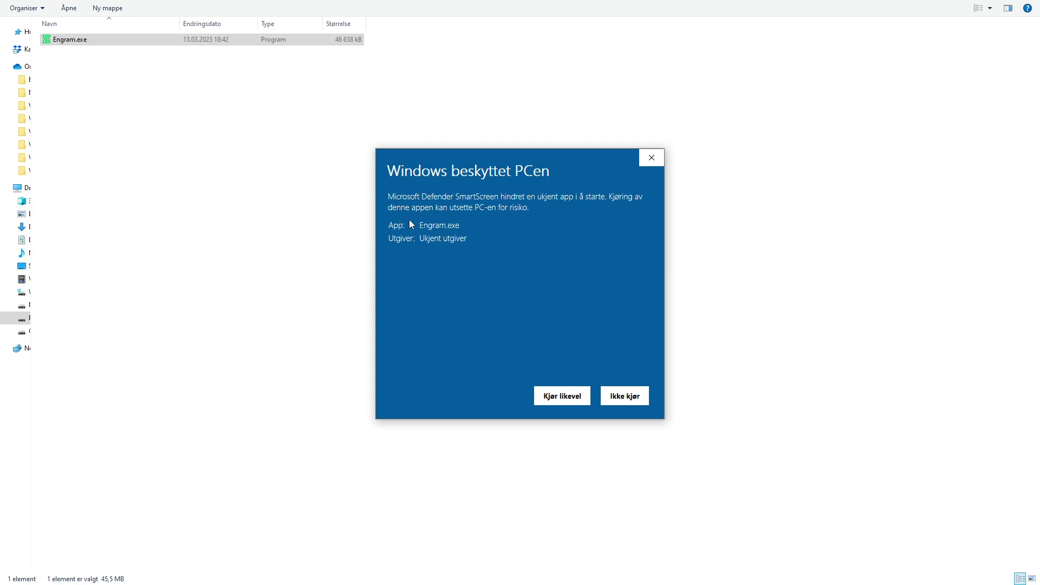
{"action": "left_click", "coordinate": [562, 400]}
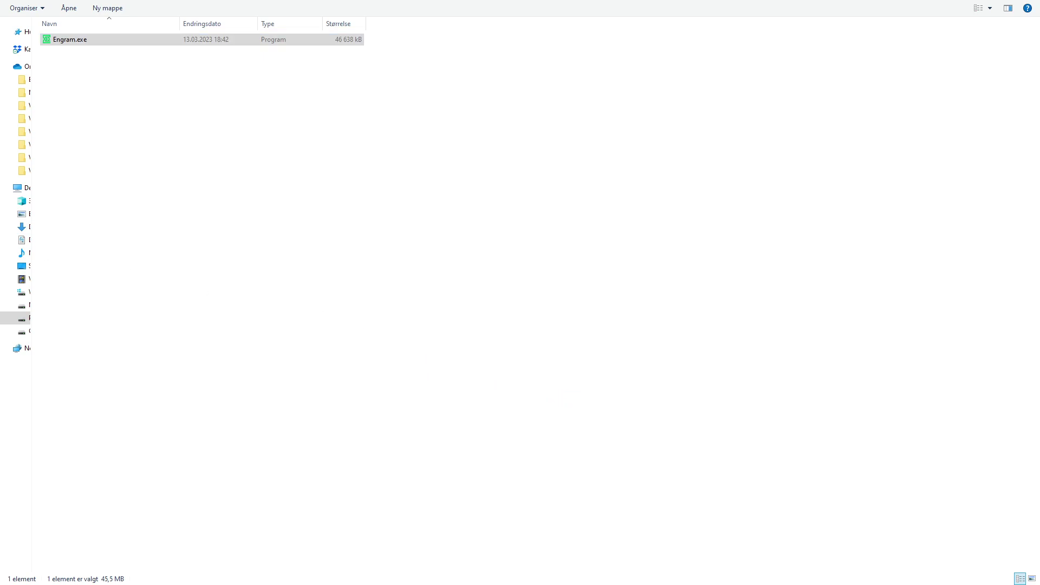
{"action": "left_click_drag", "start_coordinate": [374, 81], "coordinate": [536, 79]}
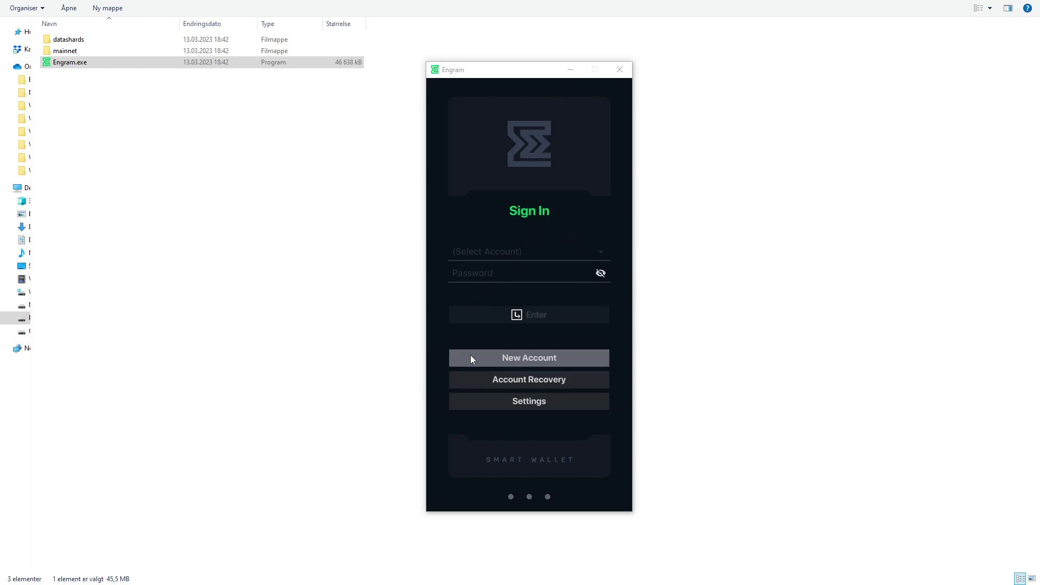
Step: Create an English-language account named testwallet, entering and confirming the account password
{"action": "left_click", "coordinate": [512, 357]}
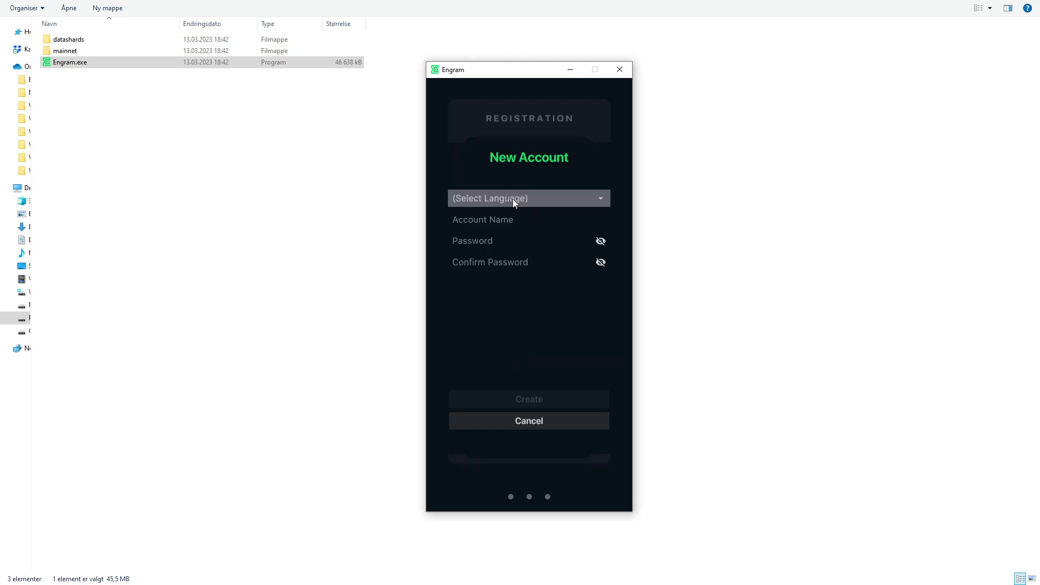
{"action": "left_click", "coordinate": [513, 200]}
{"action": "left_click", "coordinate": [492, 216]}
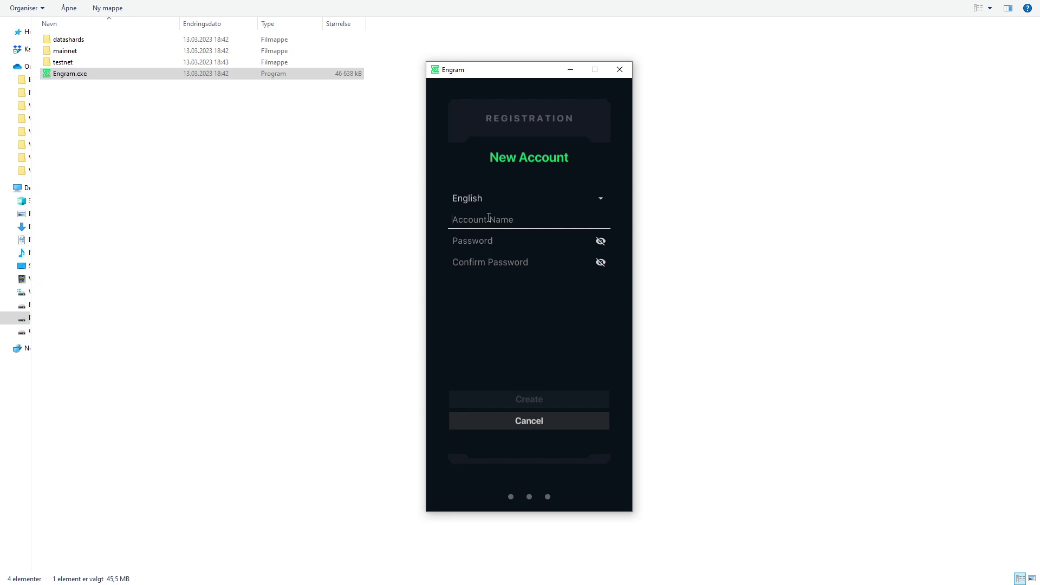
{"action": "type", "text": "testwallet"}
{"action": "key", "text": "Tab"}
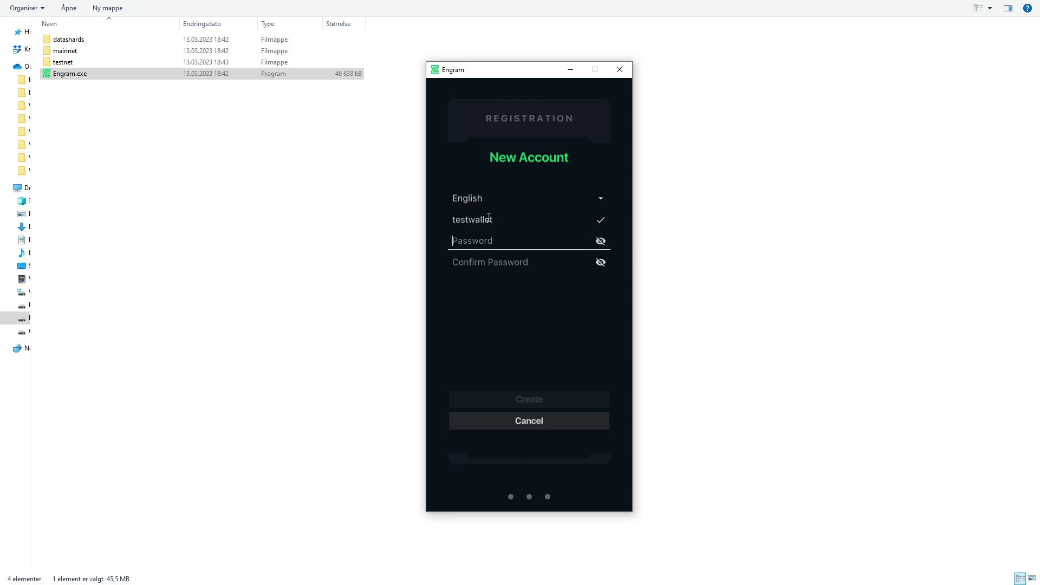
{"action": "type", "text": "•••••••••"}
{"action": "key", "text": "Tab"}
{"action": "type", "text": "••••"}
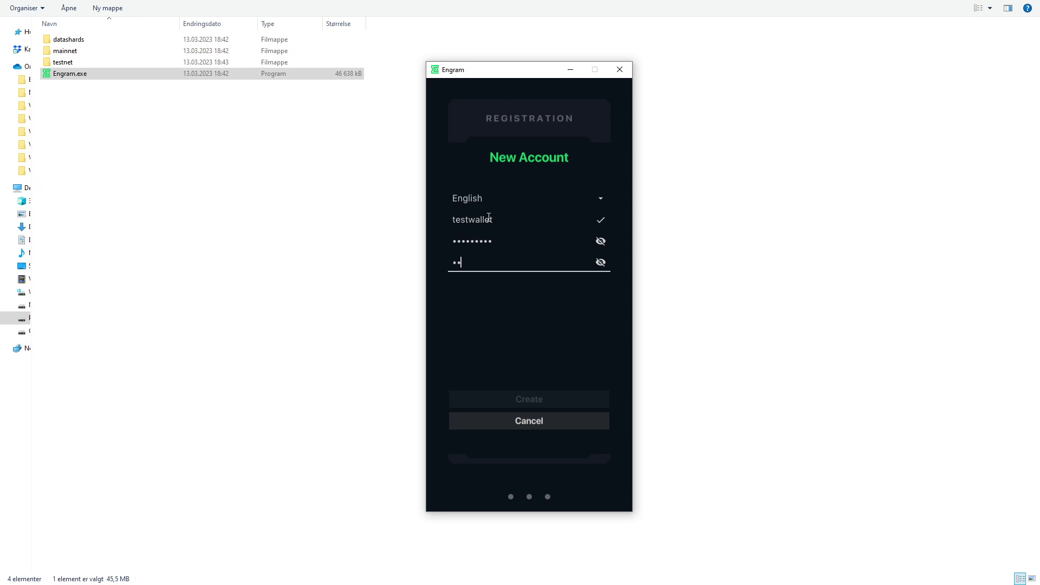
{"action": "type", "text": "•••••"}
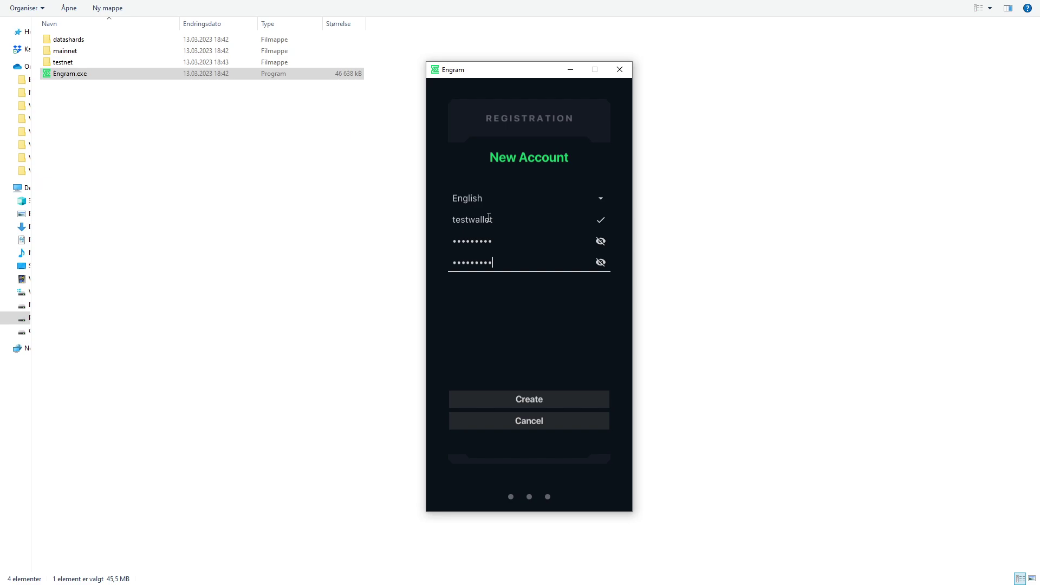
{"action": "left_click", "coordinate": [540, 400]}
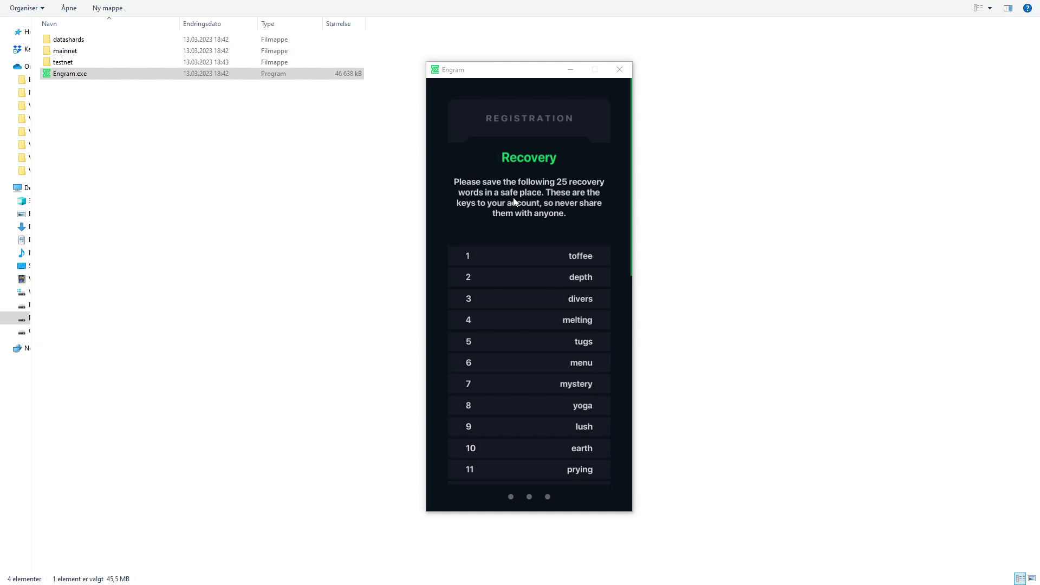
Step: Scroll through the 25 recovery words, copy them, and close back to Sign In
{"action": "scroll", "coordinate": [518, 214], "scroll_direction": "down", "scroll_amount": 1}
{"action": "scroll", "coordinate": [541, 217], "scroll_direction": "down", "scroll_amount": 3}
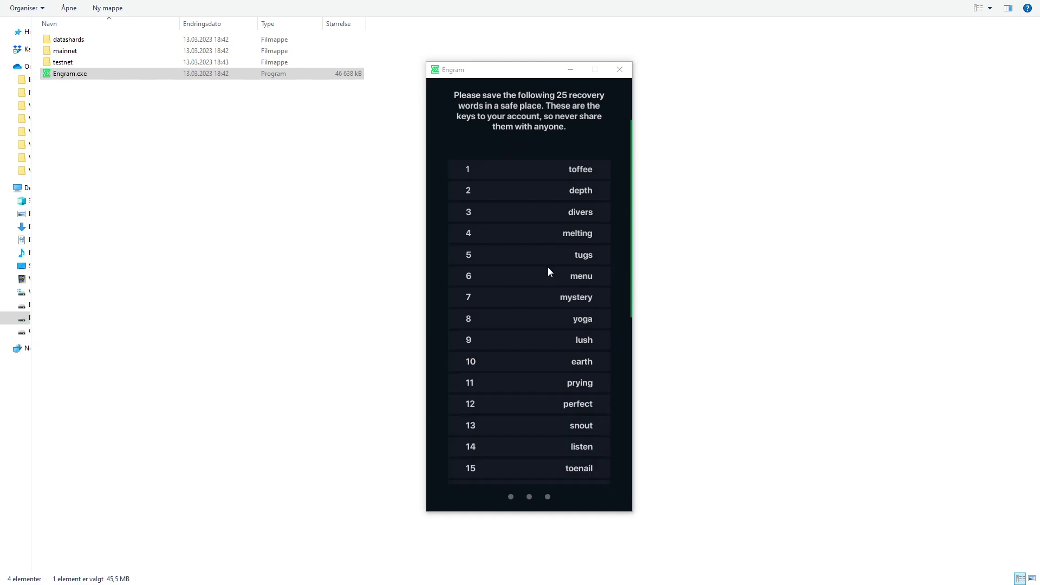
{"action": "scroll", "coordinate": [546, 268], "scroll_direction": "down", "scroll_amount": 6}
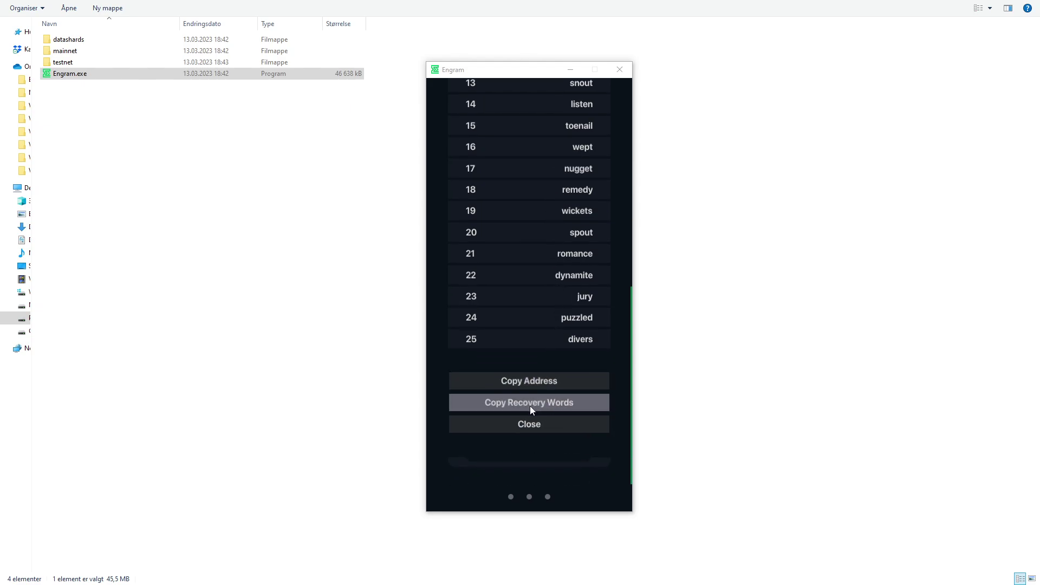
{"action": "left_click", "coordinate": [531, 408]}
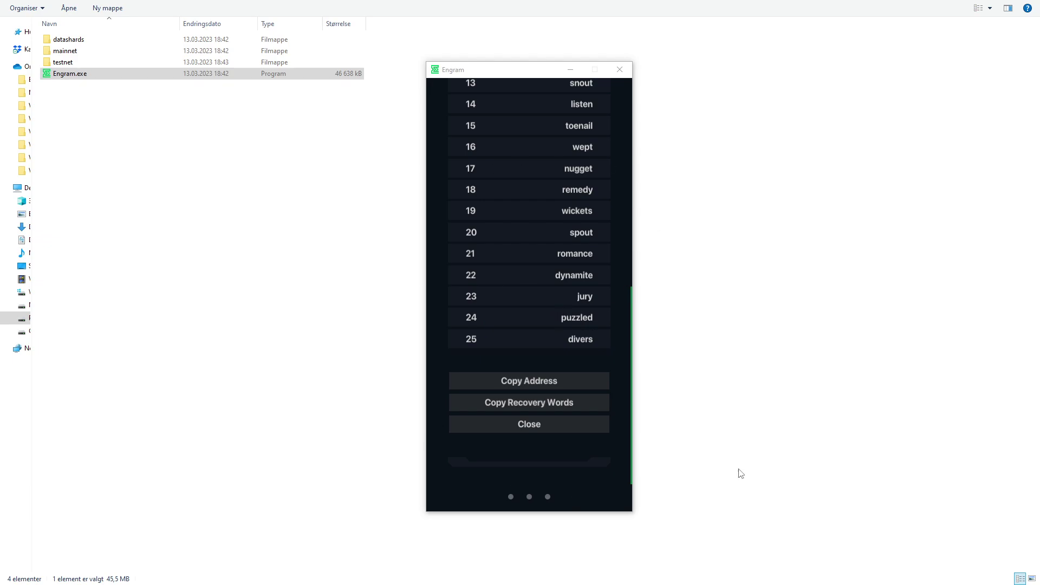
{"action": "left_click", "coordinate": [533, 424]}
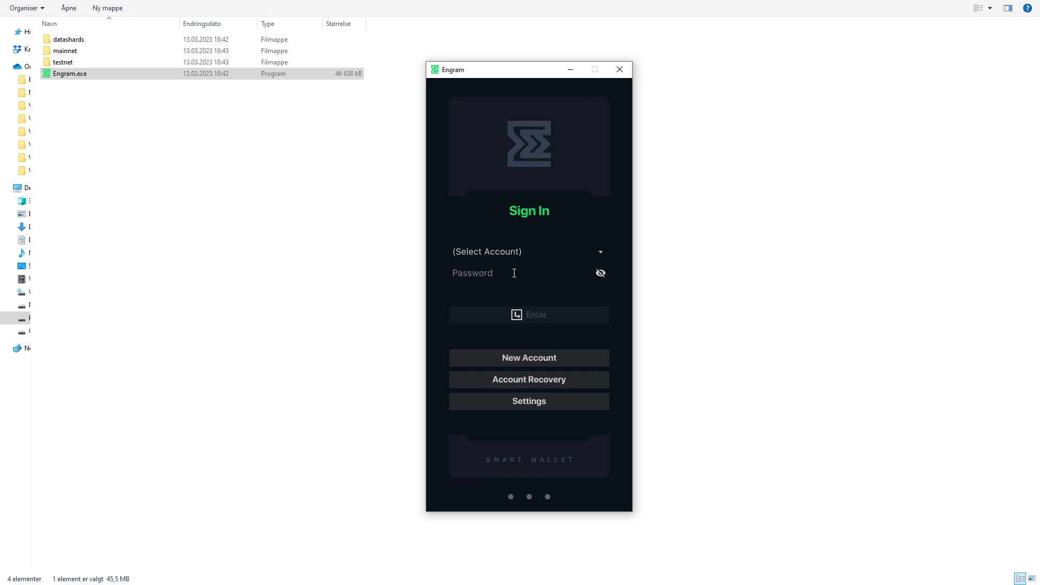
Step: Sign in to testwallet.db with its password to reach the 0.00000 MAINNET dashboard
{"action": "left_click", "coordinate": [509, 255]}
{"action": "left_click", "coordinate": [495, 271]}
{"action": "type", "text": "••••"}
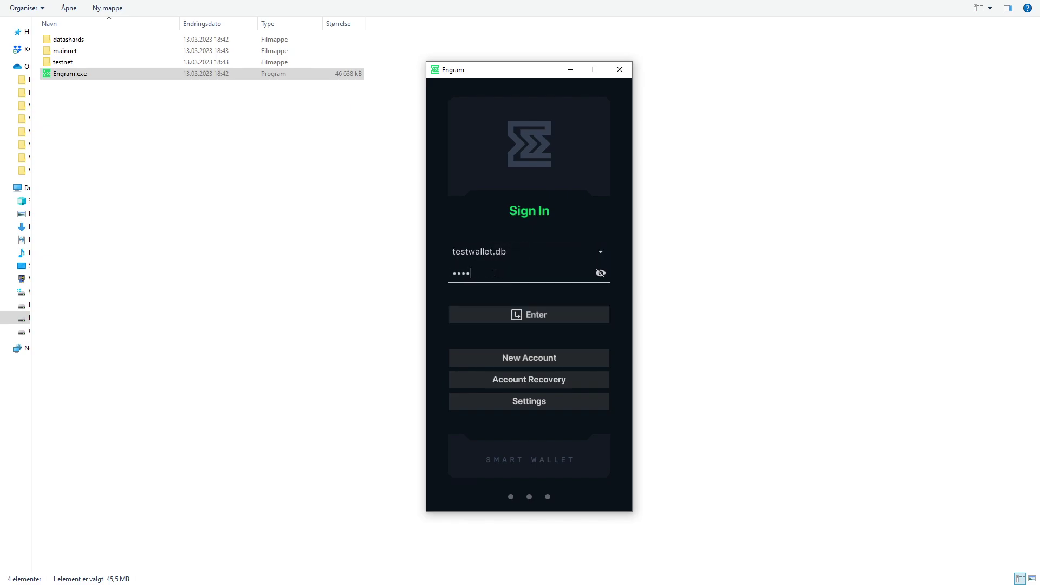
{"action": "key", "text": "BackSpace"}
{"action": "key", "text": "BackSpace"}
{"action": "key", "text": "BackSpace"}
{"action": "key", "text": "BackSpace"}
{"action": "type", "text": "•••••••••"}
{"action": "left_click", "coordinate": [527, 314]}
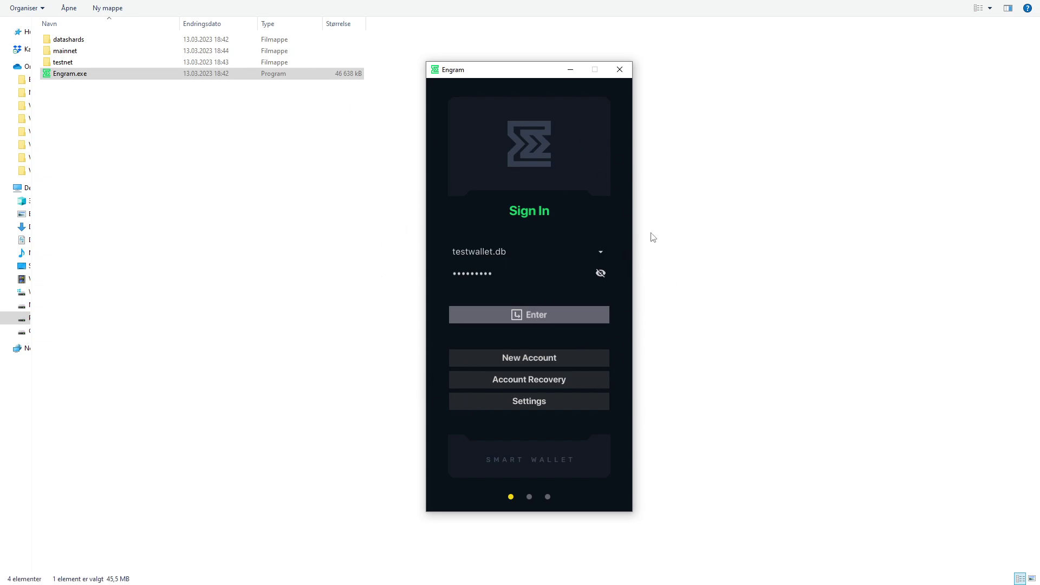
{"action": "left_click", "coordinate": [553, 366]}
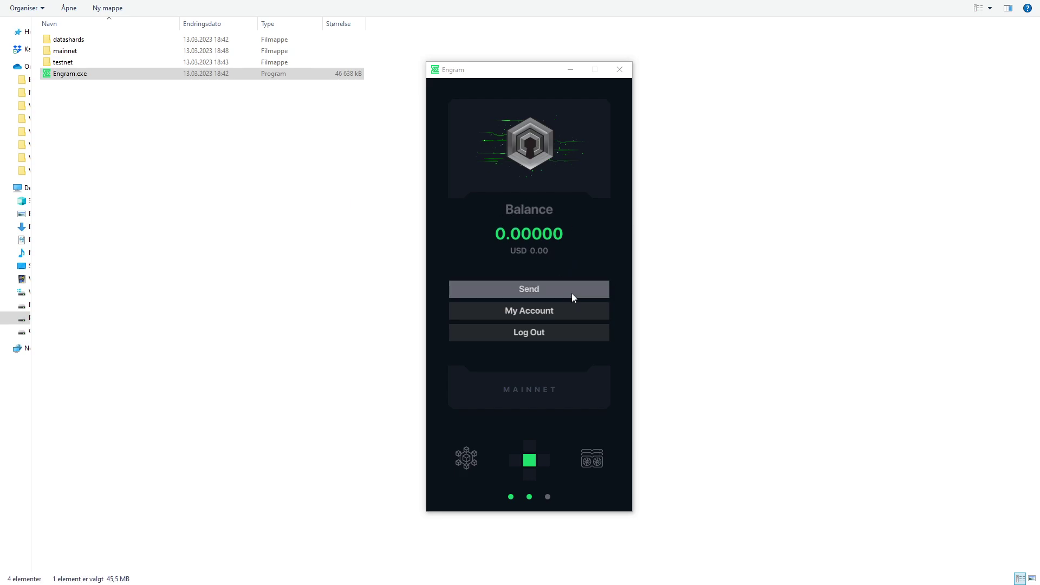
Step: Open My Account to view the wallet address, copy options and change-password form
{"action": "left_click", "coordinate": [536, 311]}
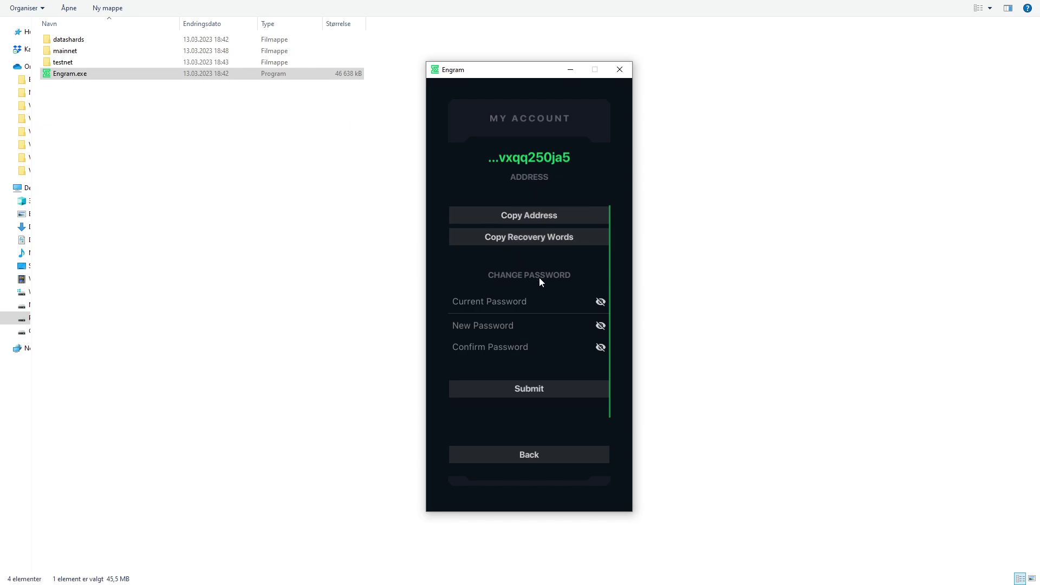
{"action": "scroll", "coordinate": [520, 278], "scroll_direction": "down", "scroll_amount": 1}
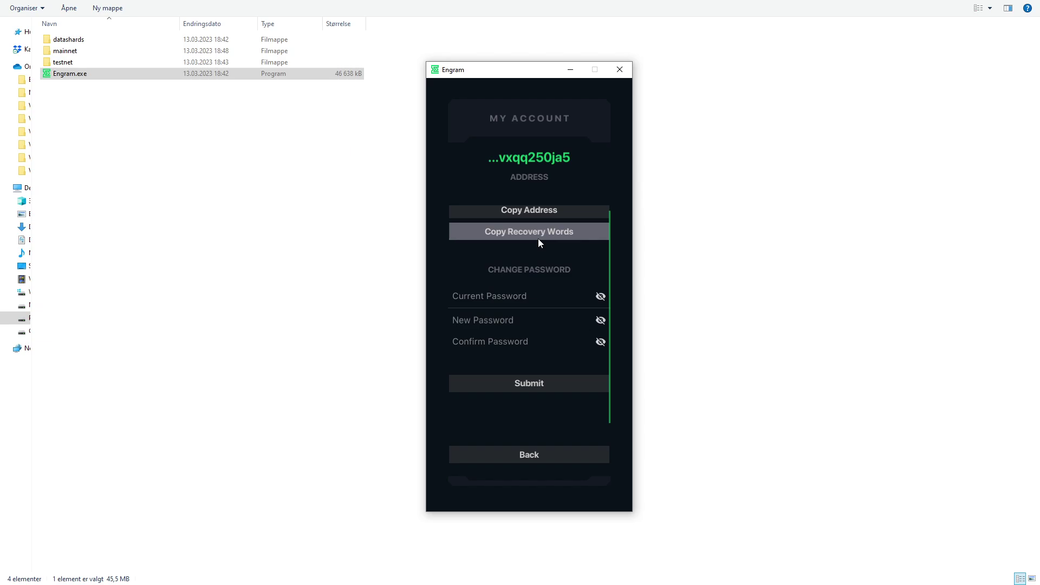
{"action": "scroll", "coordinate": [528, 223], "scroll_direction": "up", "scroll_amount": 1}
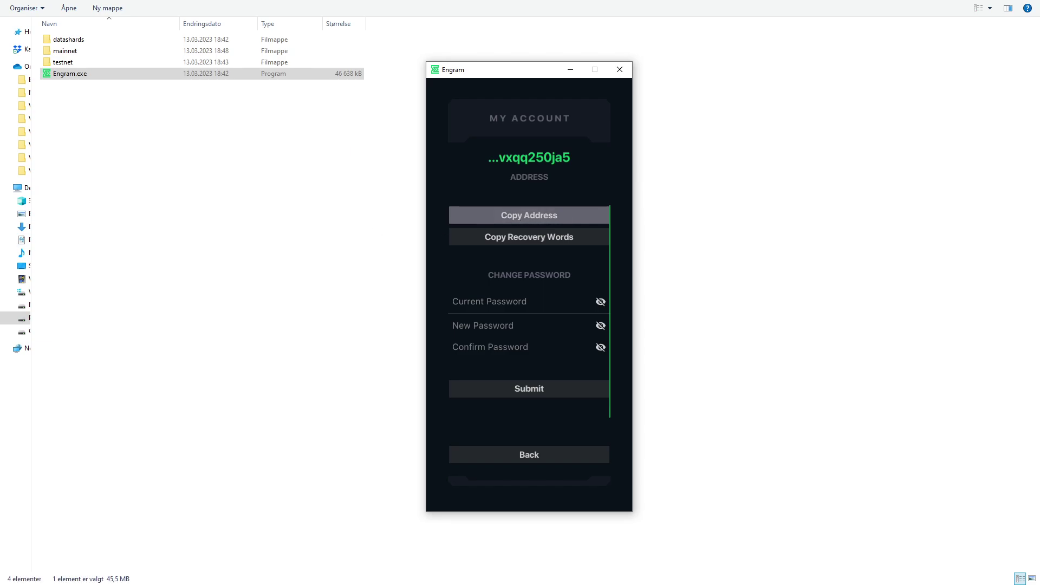
Step: Paste the wallet address on a new line below the recovery words in words.txt and save it
{"action": "key", "text": "alt+Tab"}
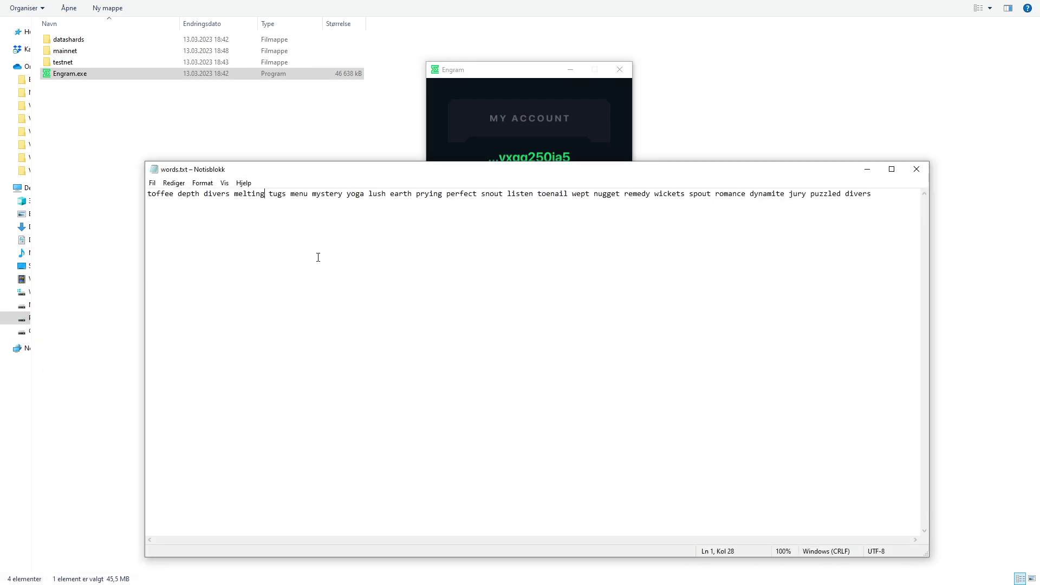
{"action": "left_click", "coordinate": [896, 209]}
{"action": "key", "text": "Return"}
{"action": "type", "text": "dero1qytcxzg3w50s3hxuhhwdj50mcxu873zhslvhjtx62flrztjet74vxqq250ja5"}
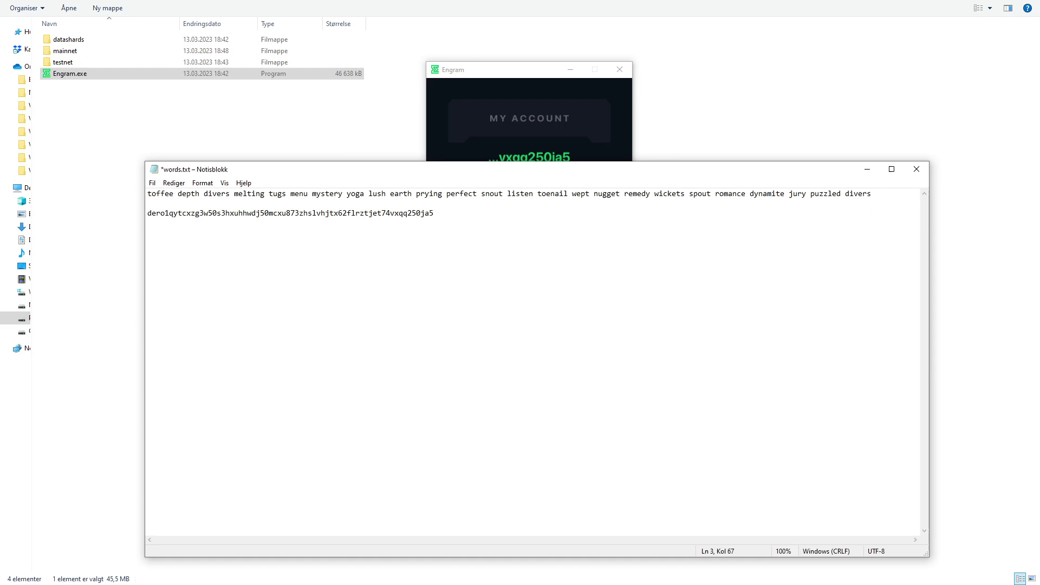
{"action": "key", "text": "ctrl+s"}
{"action": "left_click", "coordinate": [868, 169]}
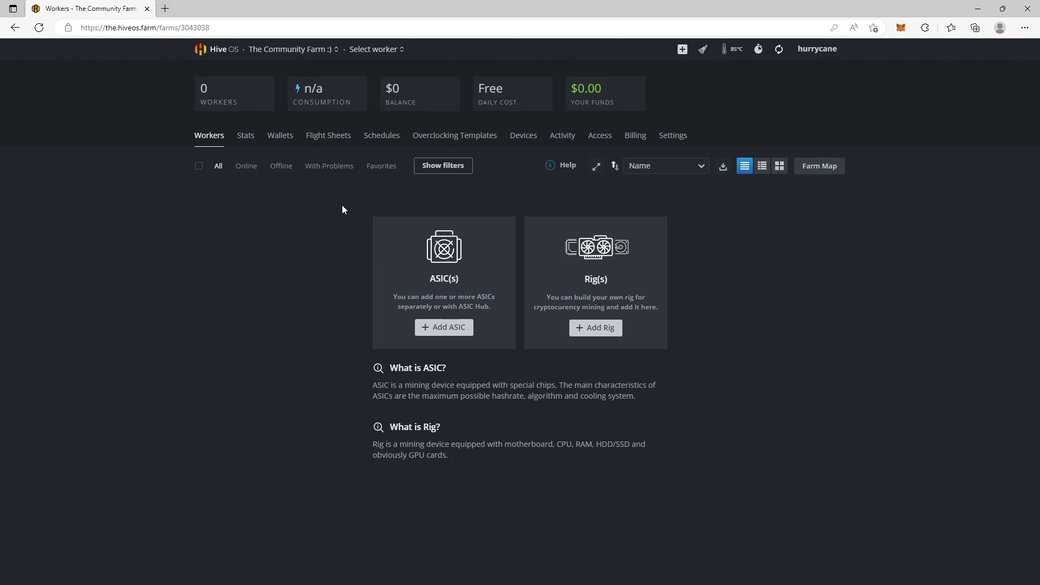
Step: Go to The Community Farm's Flight Sheets page and open the new wallet form
{"action": "left_click", "coordinate": [217, 50]}
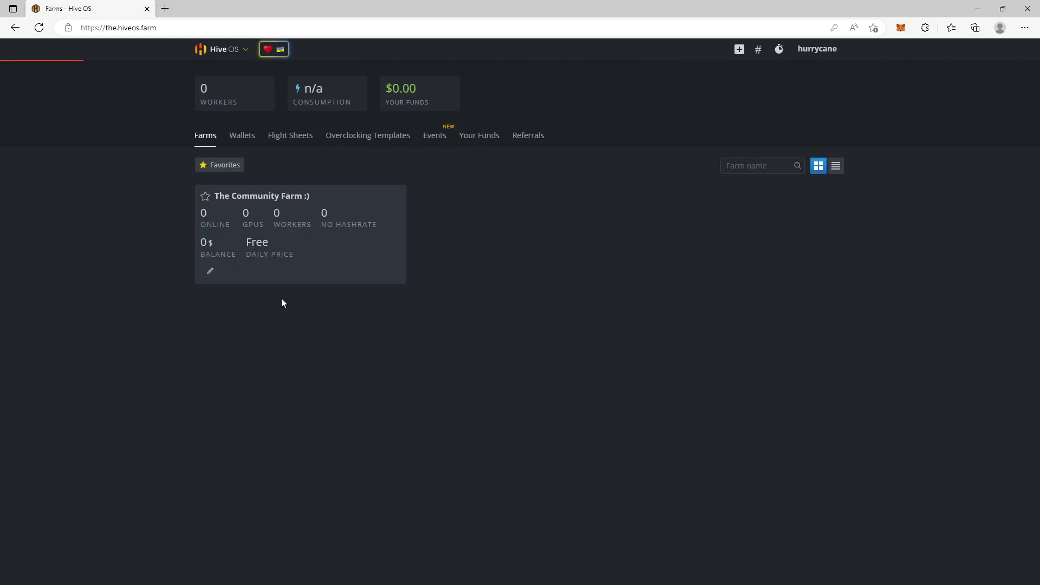
{"action": "left_click", "coordinate": [286, 230]}
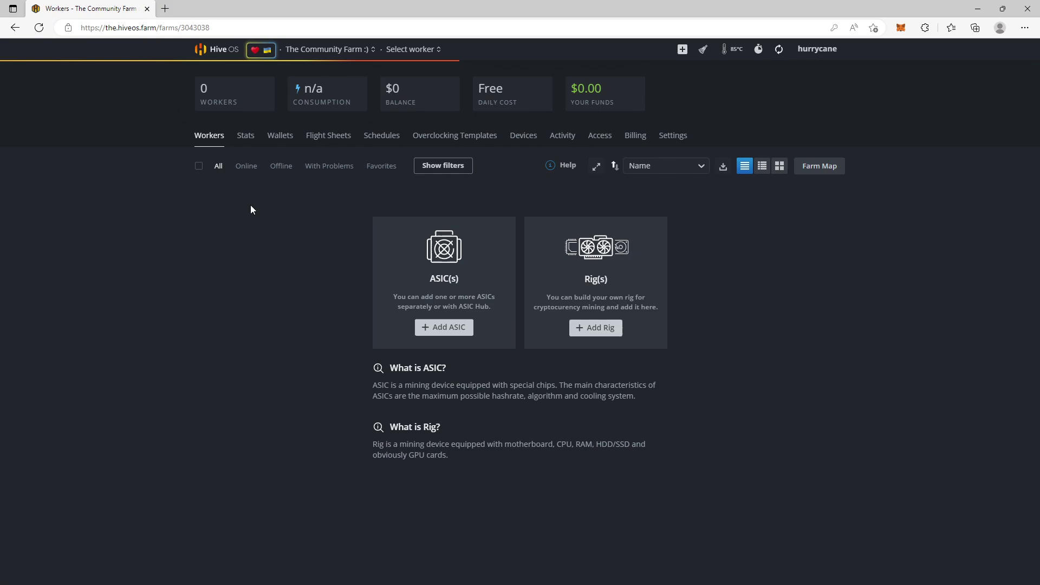
{"action": "left_click", "coordinate": [324, 139]}
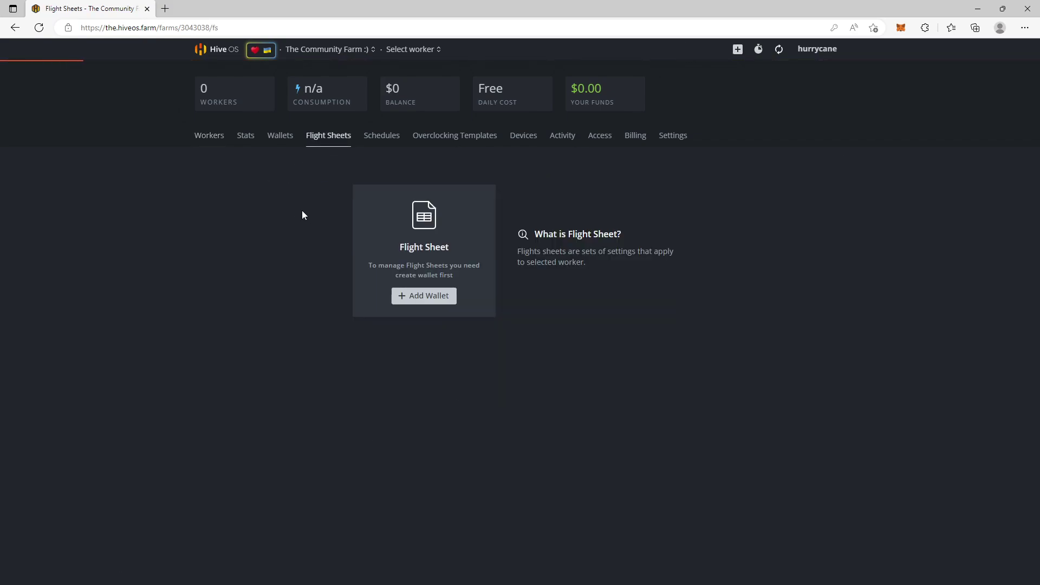
{"action": "double_click", "coordinate": [426, 294]}
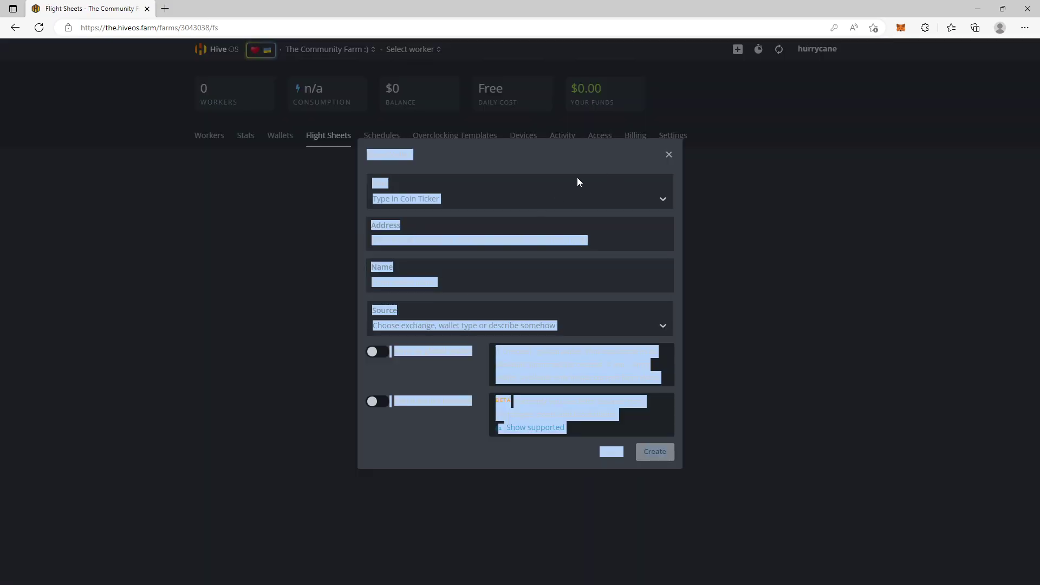
{"action": "left_click", "coordinate": [590, 190]}
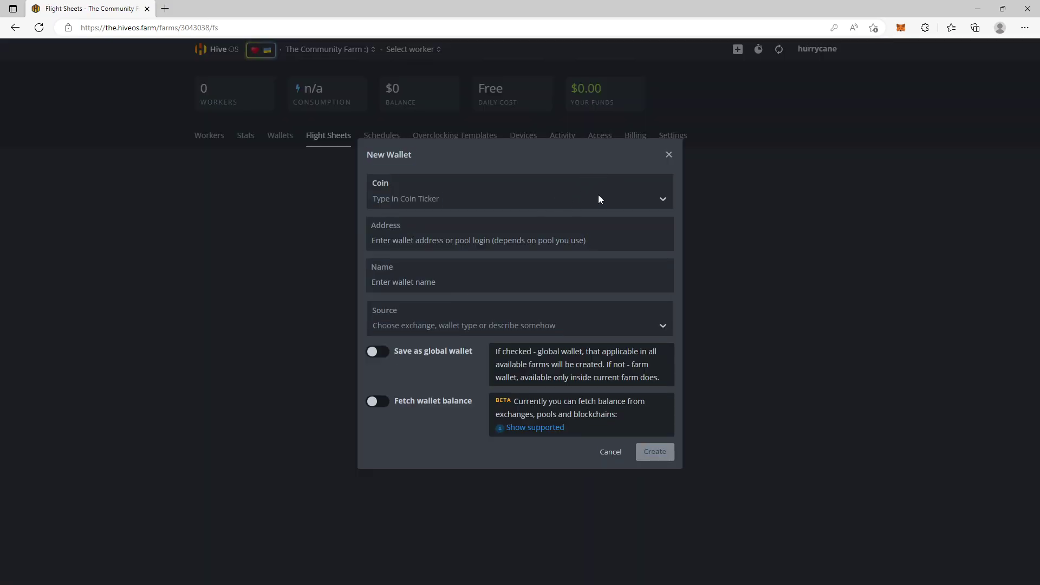
{"action": "left_click", "coordinate": [669, 155]}
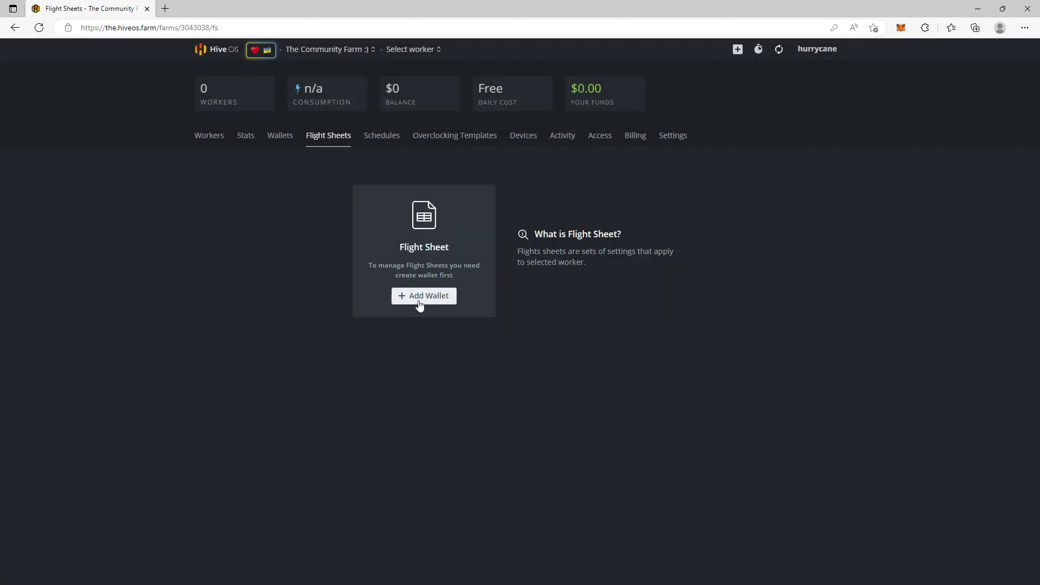
{"action": "left_click", "coordinate": [422, 299]}
Step: Choose coin DERO, paste the wallet address, name it Engram, and create the wallet
{"action": "left_click", "coordinate": [437, 201]}
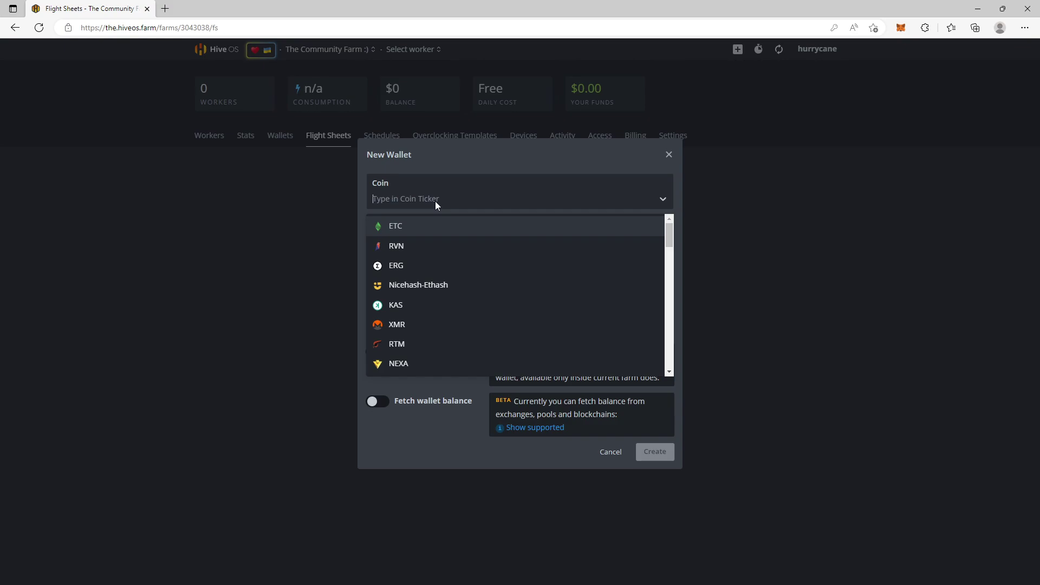
{"action": "type", "text": "dero"}
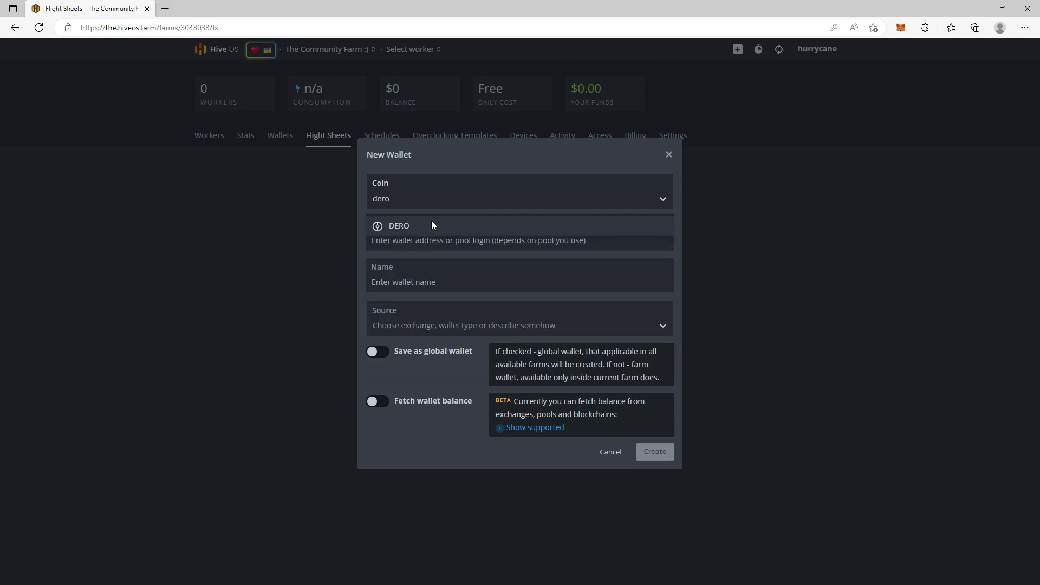
{"action": "left_click", "coordinate": [427, 227]}
{"action": "key", "text": "ctrl+v"}
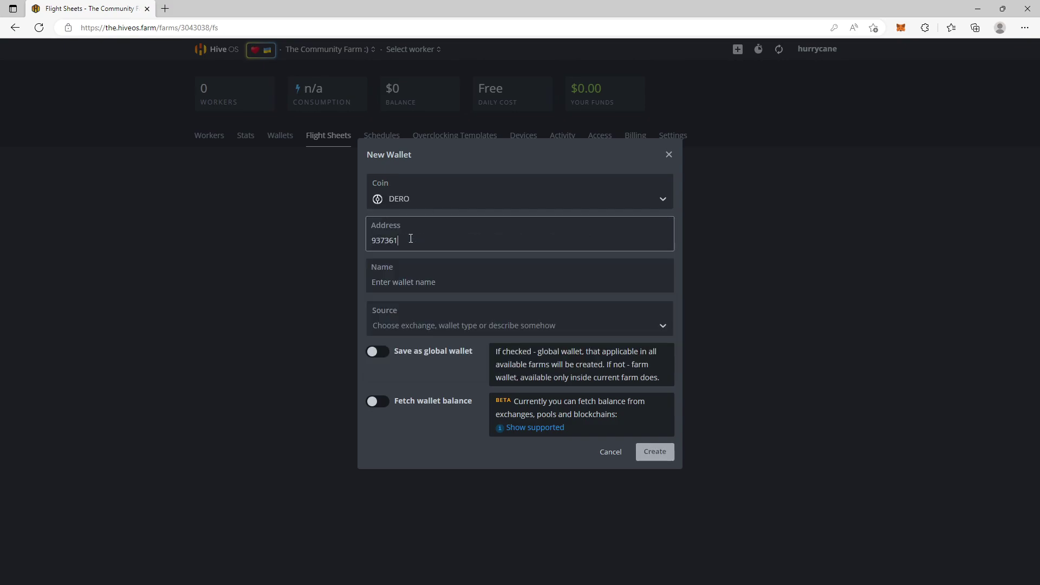
{"action": "key", "text": "ctrl+z"}
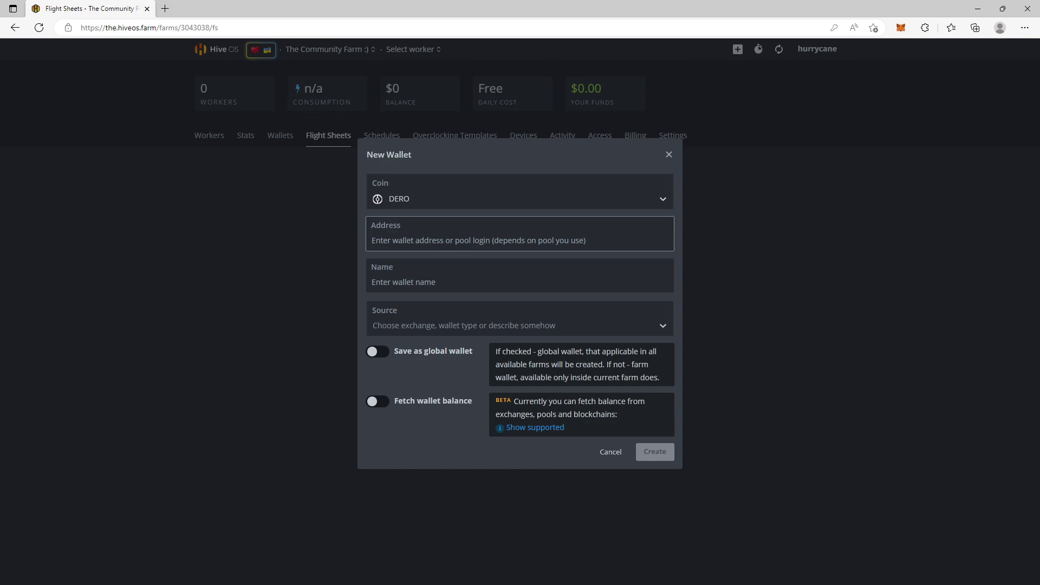
{"action": "key", "text": "alt+Tab"}
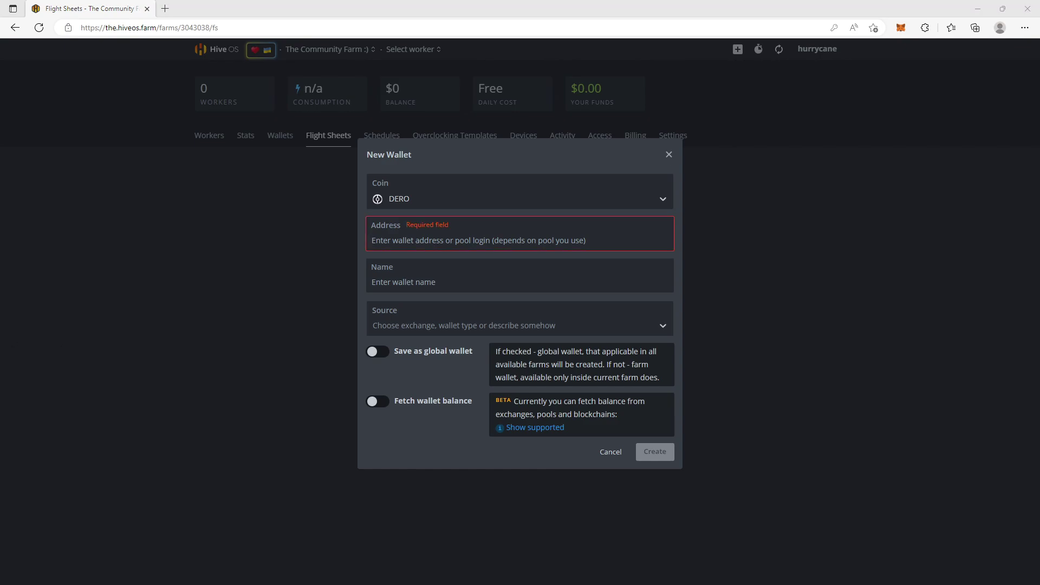
{"action": "left_click", "coordinate": [391, 232]}
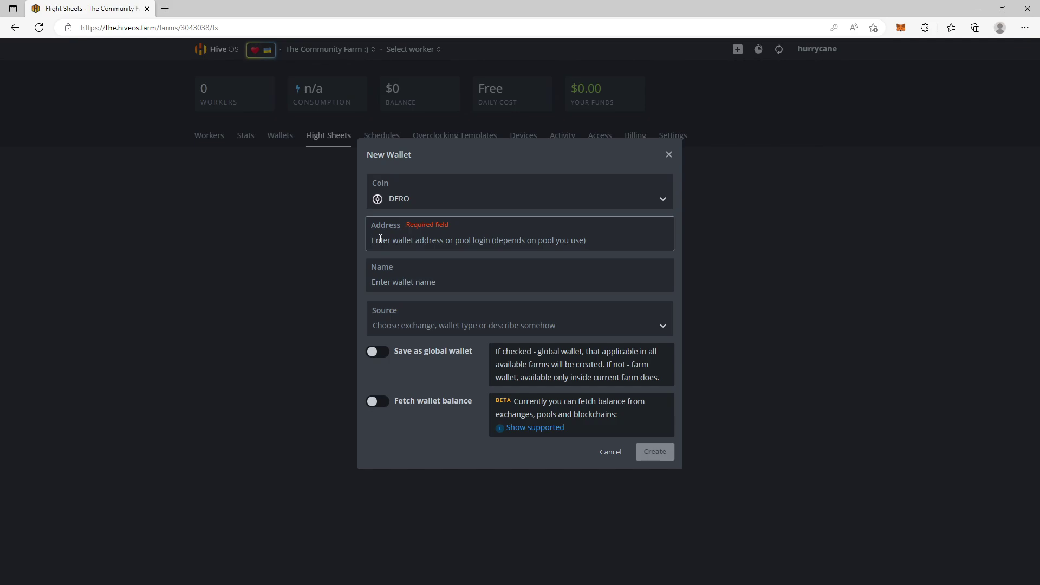
{"action": "type", "text": "dero1qytcxzg3w50s3hxuhhwdj50mcxu873zhslvhjtx62flrztjet74vxqq250ja5"}
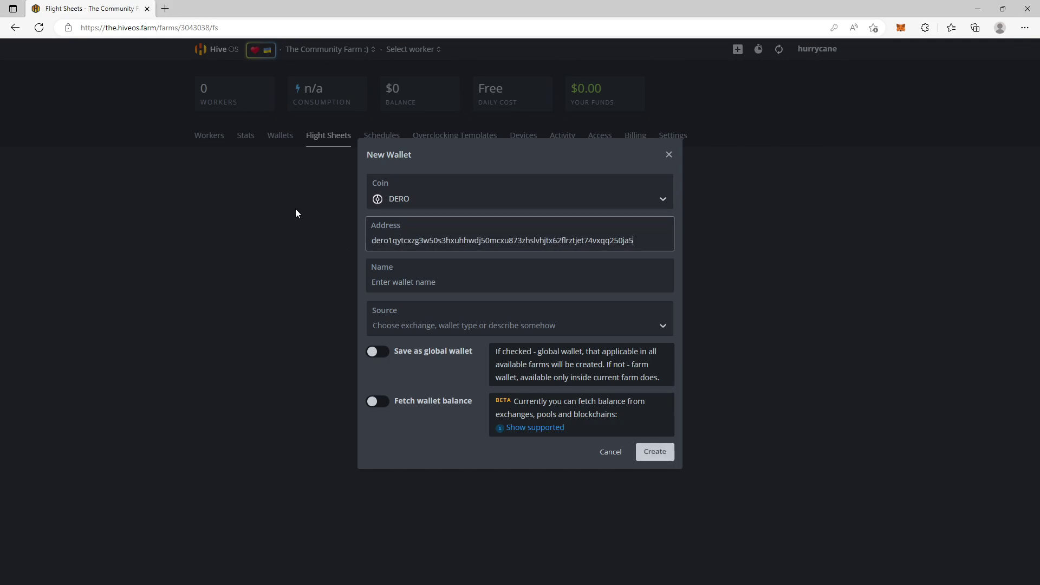
{"action": "left_click", "coordinate": [394, 280]}
{"action": "type", "text": "Engram"}
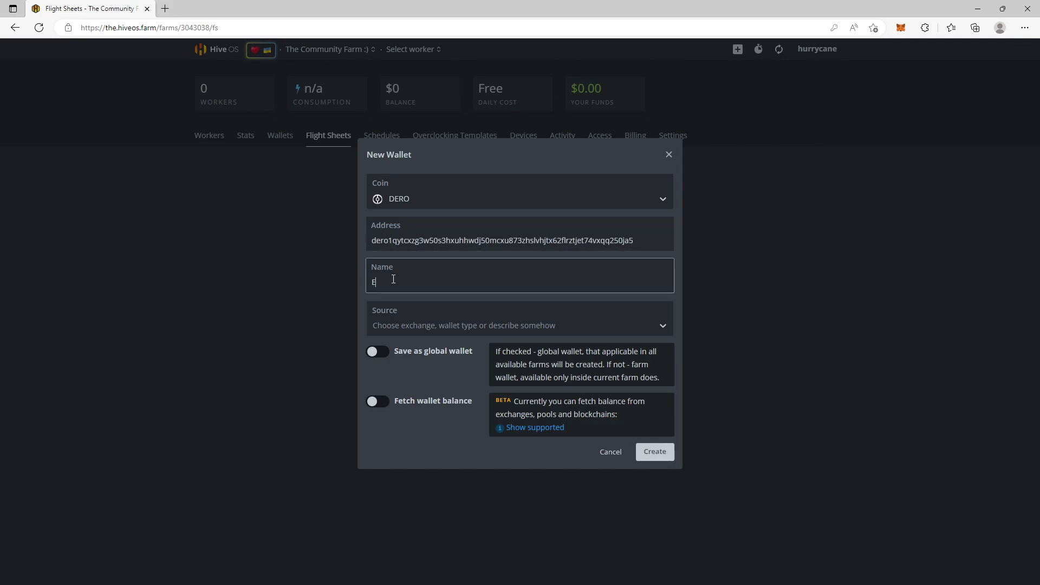
{"action": "left_click", "coordinate": [655, 455]}
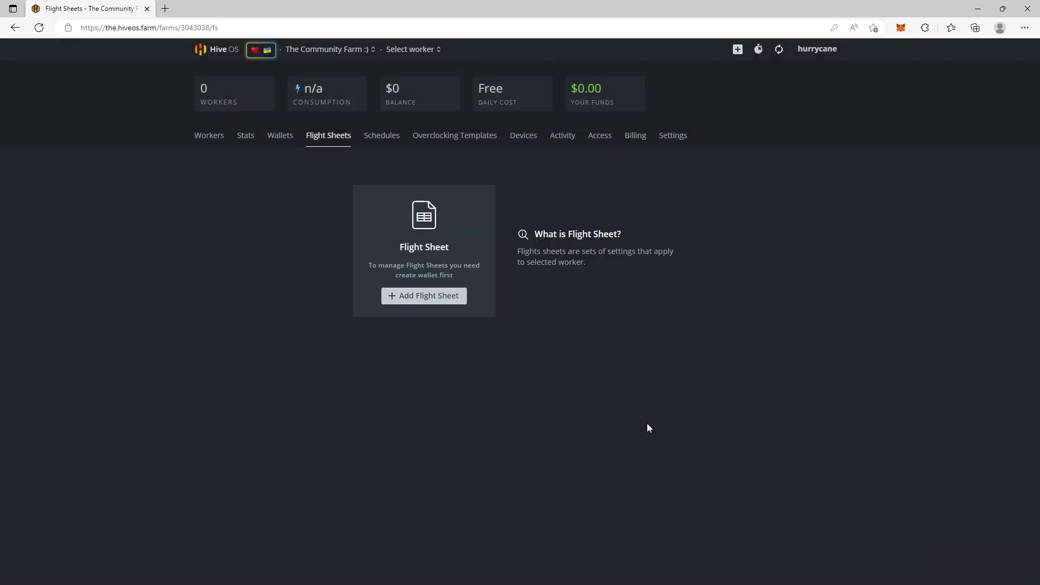
Step: Start a flight sheet with coin DERO, wallet Engram and pool 'Configure in miner'
{"action": "left_click", "coordinate": [428, 297]}
{"action": "left_click", "coordinate": [293, 214]}
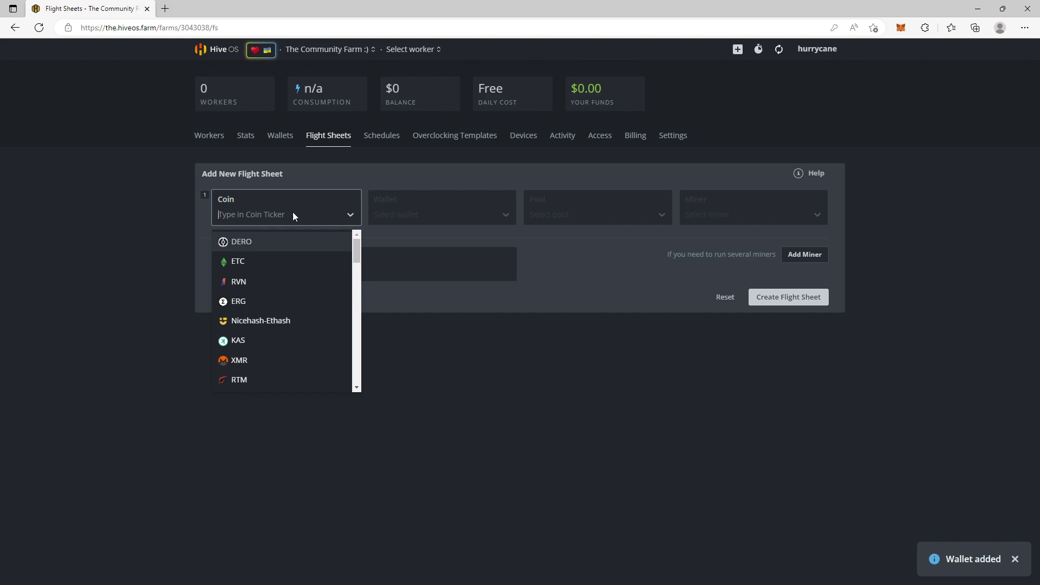
{"action": "left_click", "coordinate": [269, 239]}
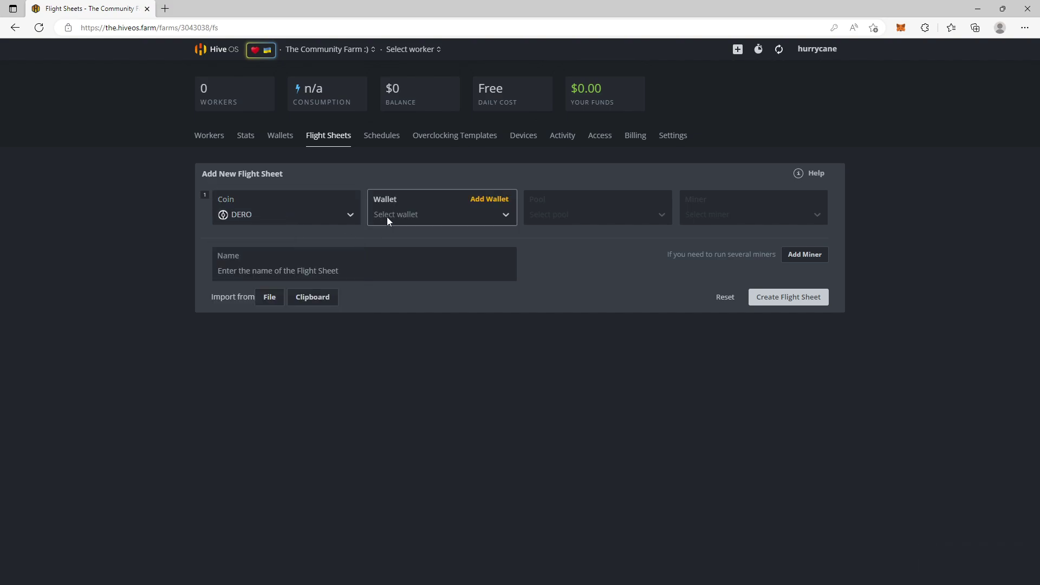
{"action": "left_click", "coordinate": [387, 216]}
{"action": "left_click", "coordinate": [385, 240]}
{"action": "left_click", "coordinate": [572, 217]}
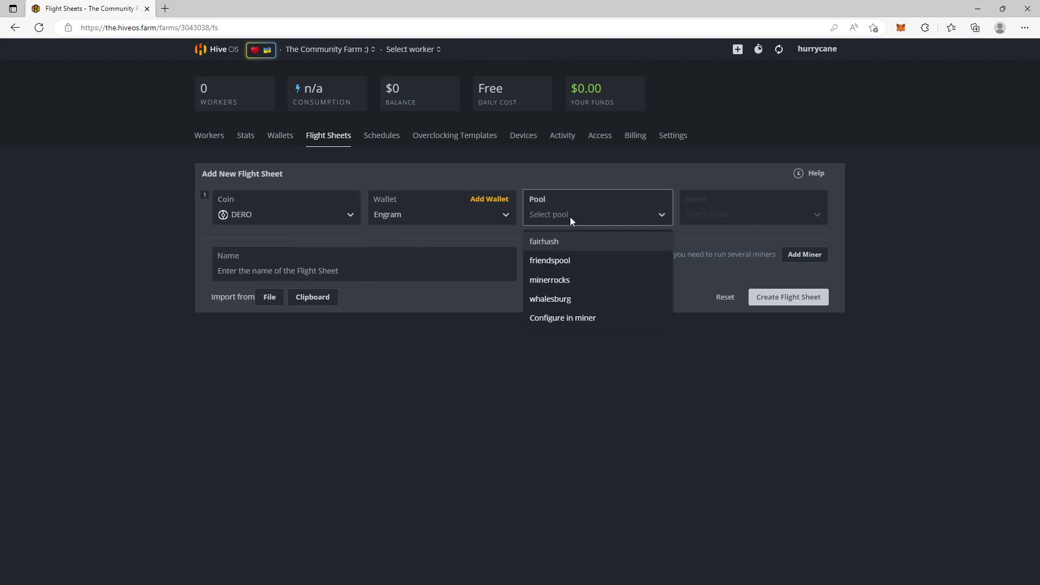
{"action": "left_click", "coordinate": [567, 317]}
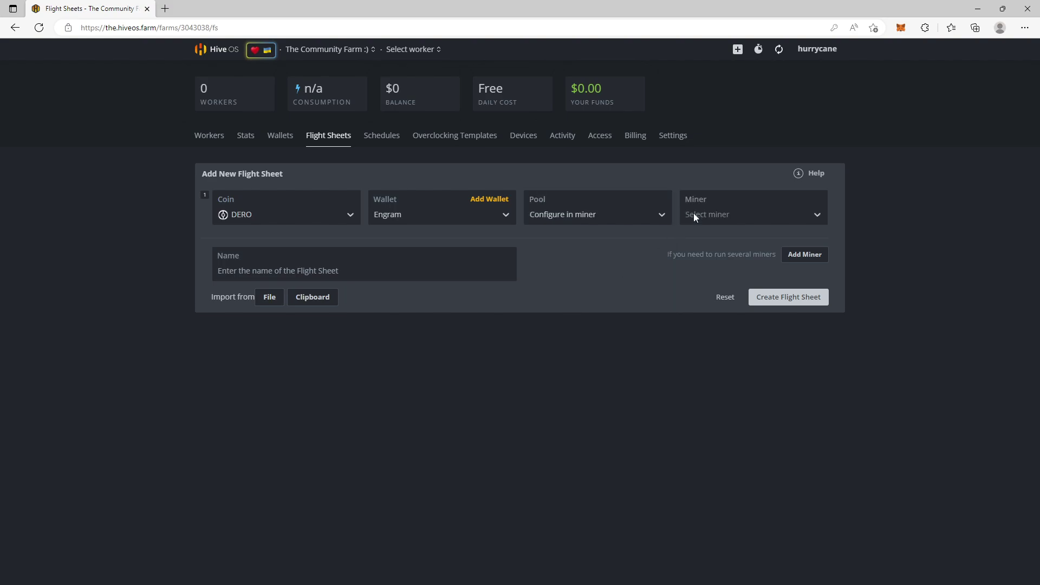
Step: Choose the Custom miner and open its setup configuration form
{"action": "left_click", "coordinate": [697, 214]}
{"action": "scroll", "coordinate": [710, 281], "scroll_direction": "down", "scroll_amount": 4}
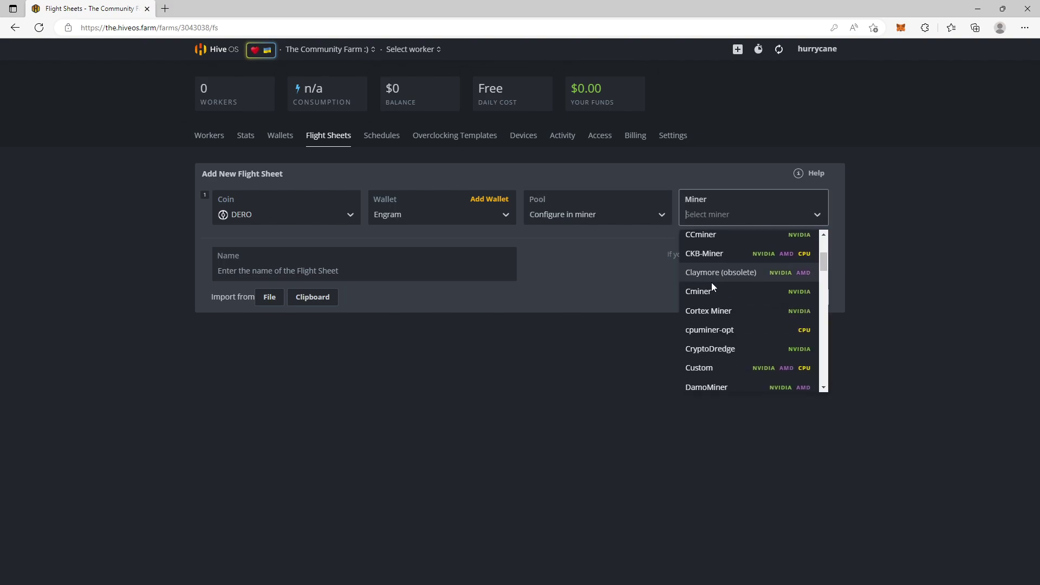
{"action": "scroll", "coordinate": [715, 317], "scroll_direction": "down", "scroll_amount": 2}
{"action": "left_click", "coordinate": [715, 318]}
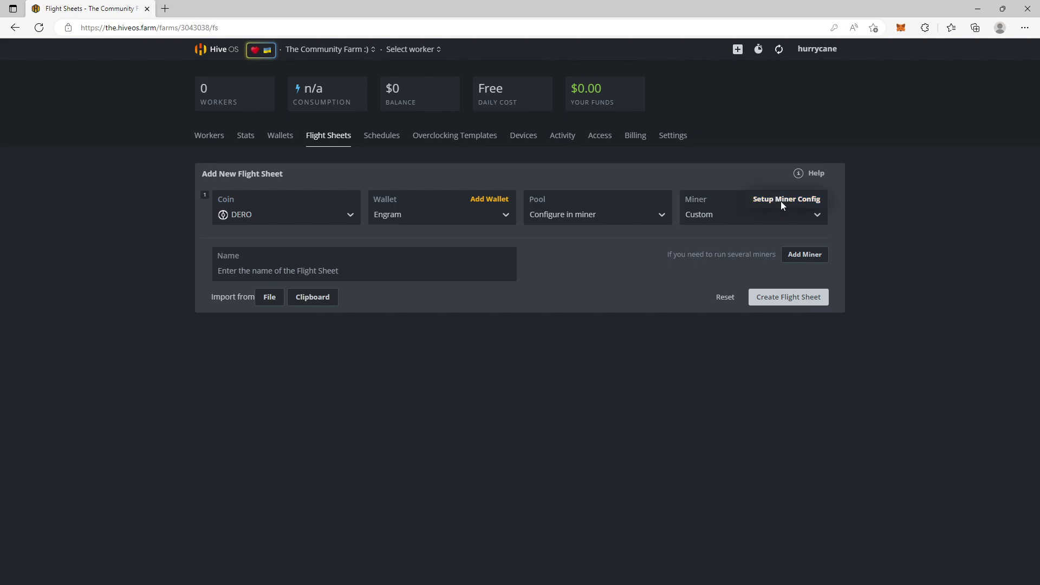
{"action": "left_click", "coordinate": [783, 201]}
{"action": "left_click", "coordinate": [393, 211]}
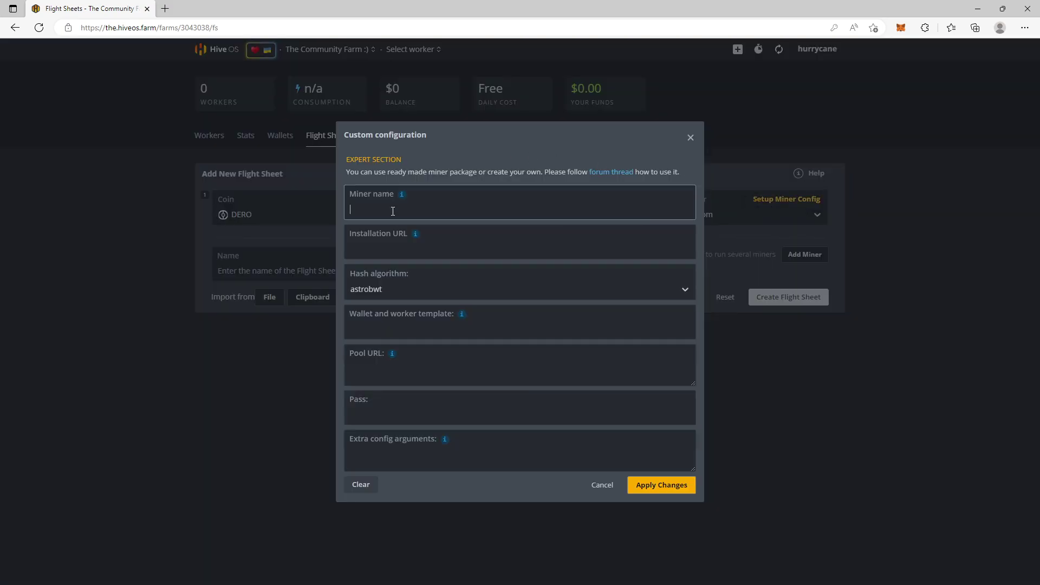
Step: Name the custom miner dero-miner and paste its installation URL
{"action": "type", "text": "dero-miner"}
{"action": "key", "text": "Tab"}
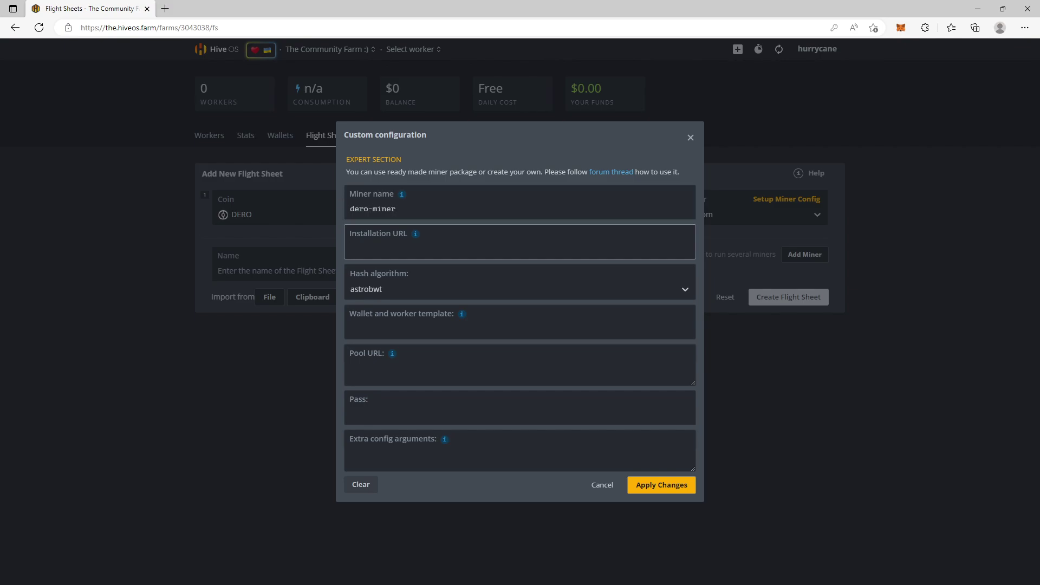
{"action": "key", "text": "alt+Tab"}
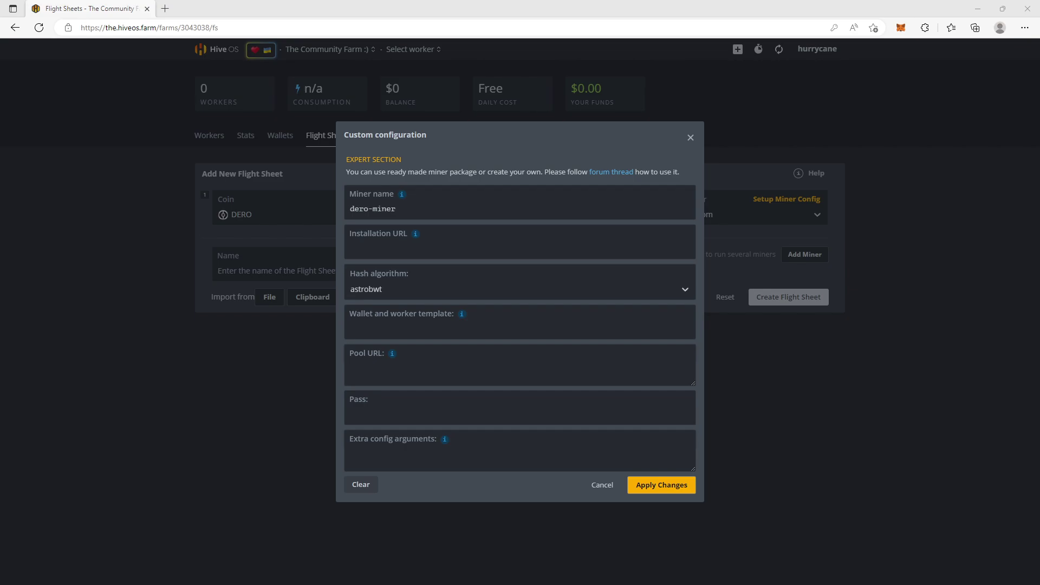
{"action": "right_click", "coordinate": [389, 250]}
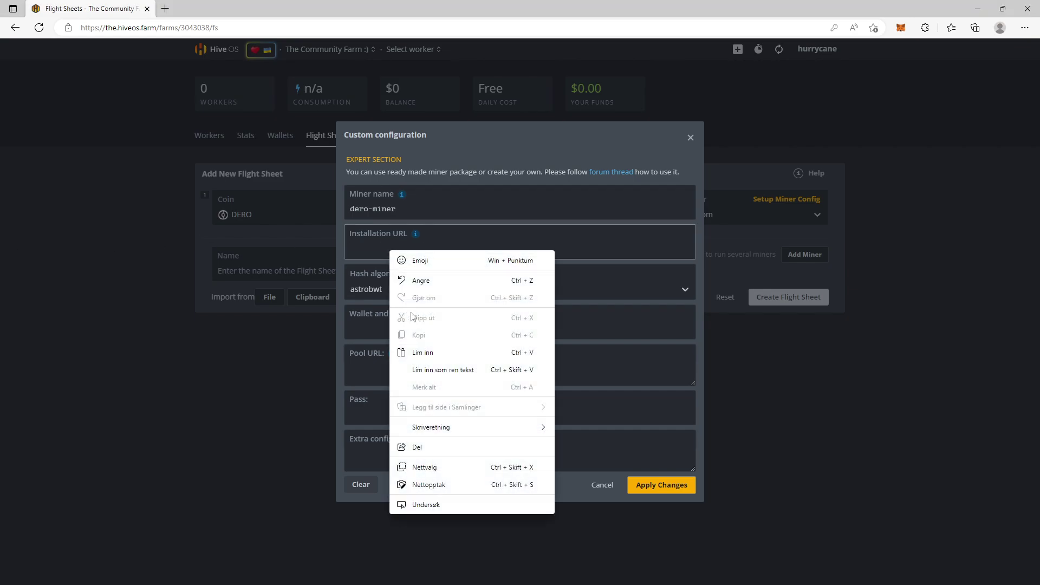
{"action": "left_click", "coordinate": [422, 352]}
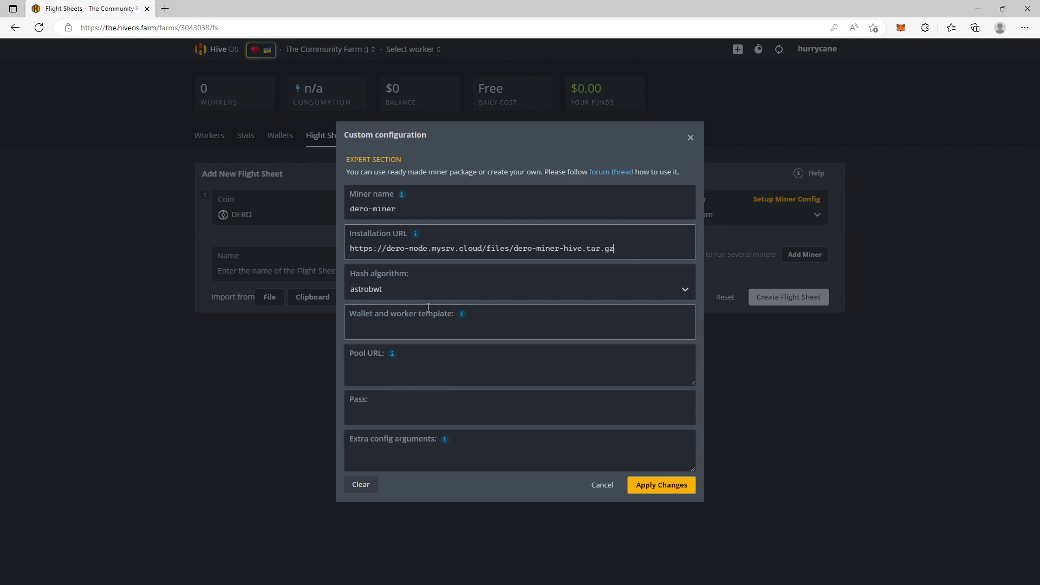
Step: Enter the %WAL%.%WORKER_NAME% template and pool dero.rabidmining.com:10300, then apply the configuration
{"action": "key", "text": "alt+Tab"}
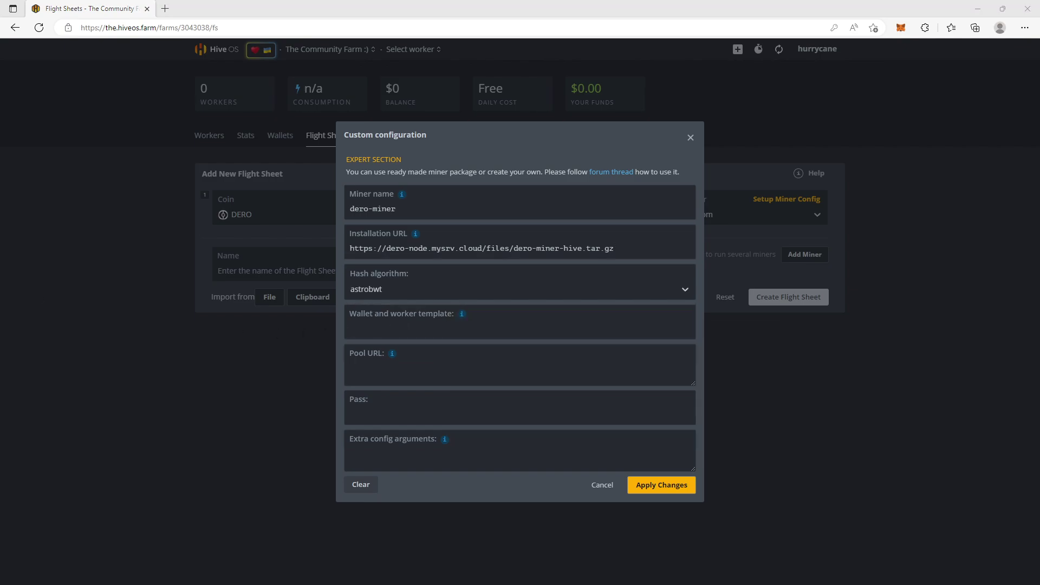
{"action": "left_click", "coordinate": [428, 328]}
{"action": "type", "text": "%WAL%.%WORKER_NAME%"}
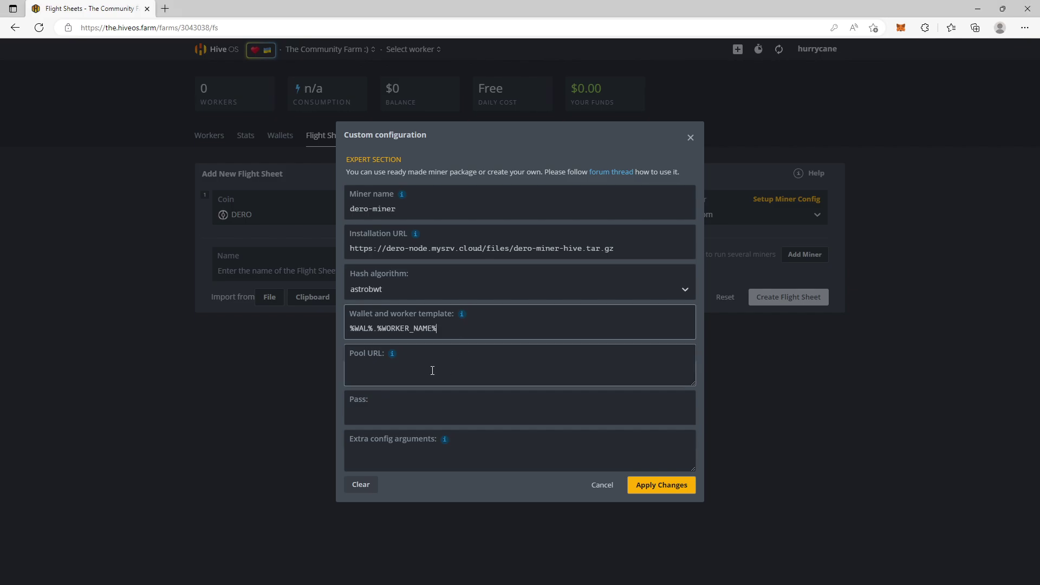
{"action": "left_click", "coordinate": [390, 375]}
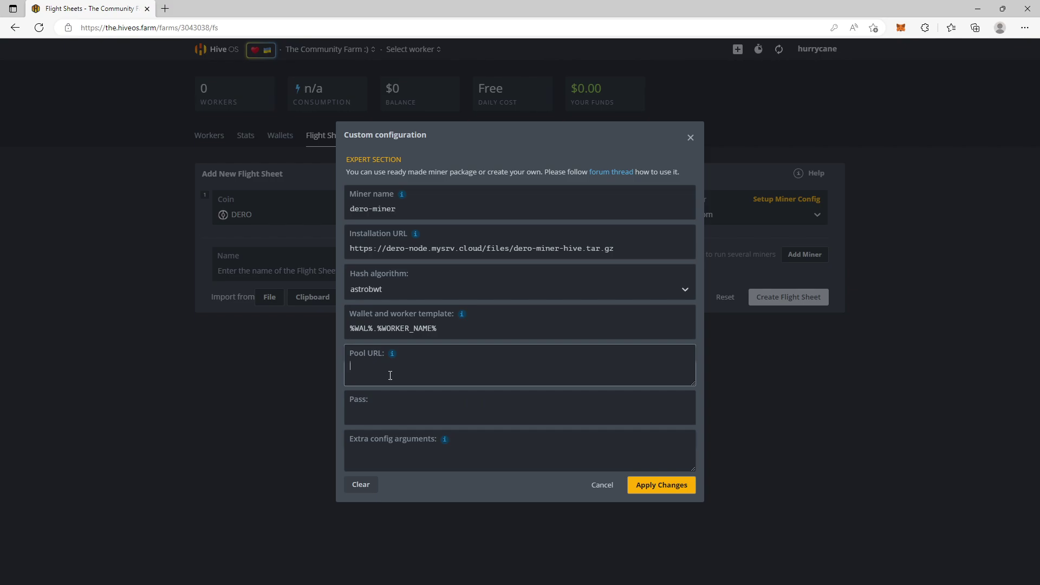
{"action": "type", "text": "dero.rabidmining.com:10300"}
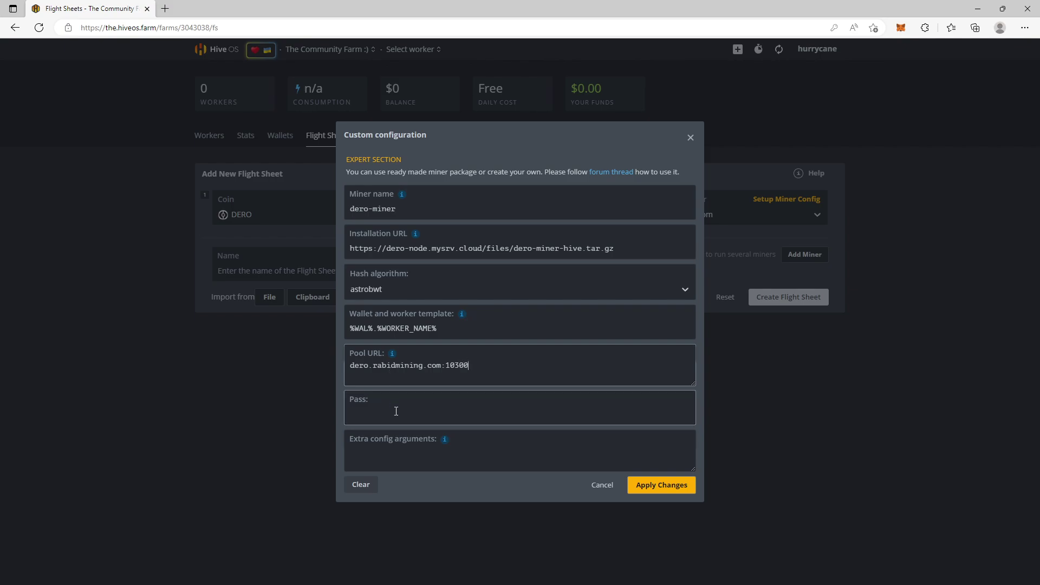
{"action": "left_click", "coordinate": [382, 453]}
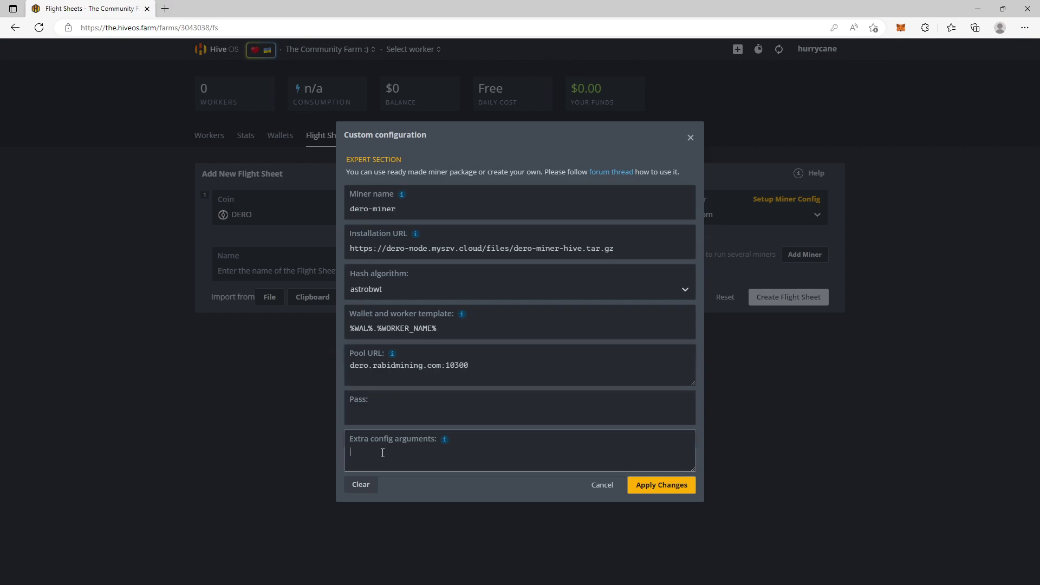
{"action": "left_click", "coordinate": [666, 494]}
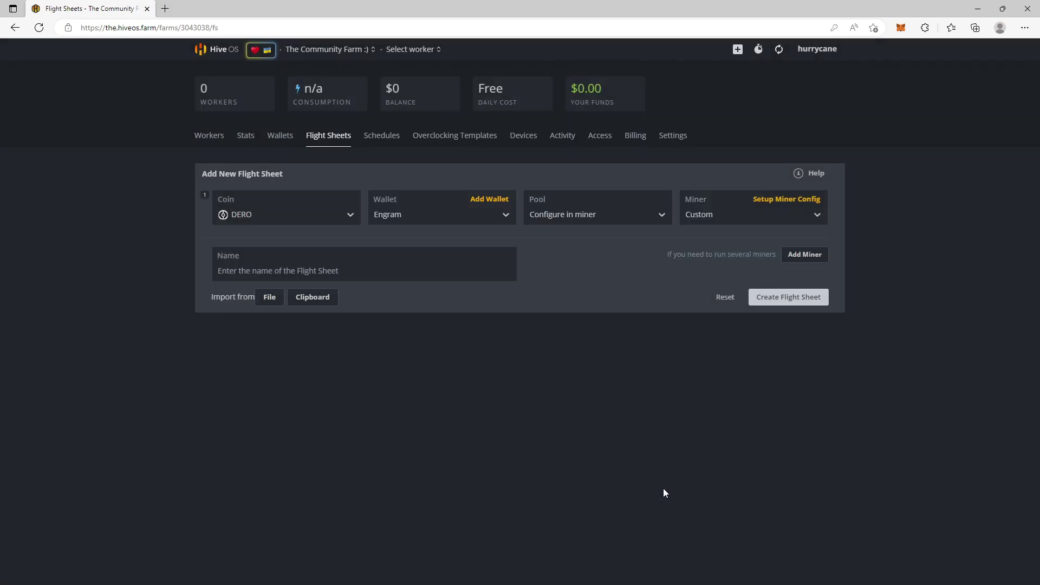
Step: Create and save the DERO flight sheet in Hive OS
{"action": "left_click", "coordinate": [786, 298]}
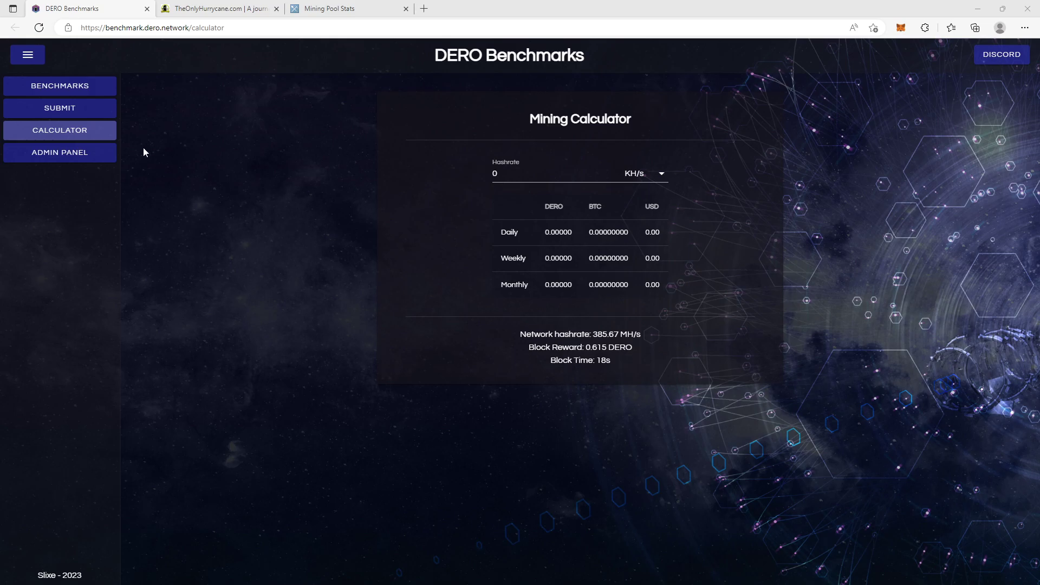
{"action": "key", "text": "ctrl+l"}
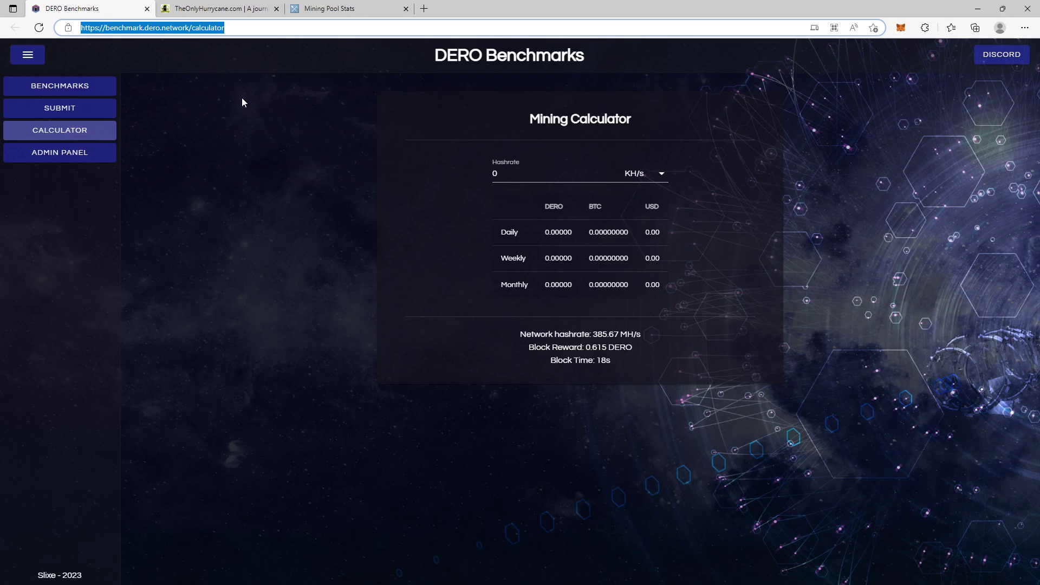
{"action": "left_click", "coordinate": [67, 224]}
{"action": "left_click", "coordinate": [72, 92]}
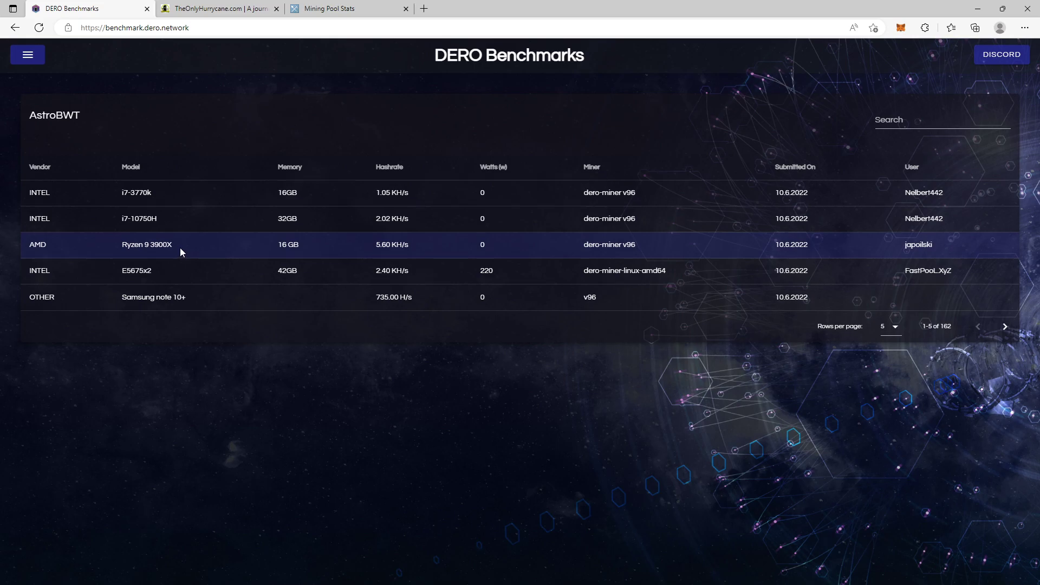
{"action": "triple_click", "coordinate": [140, 247]}
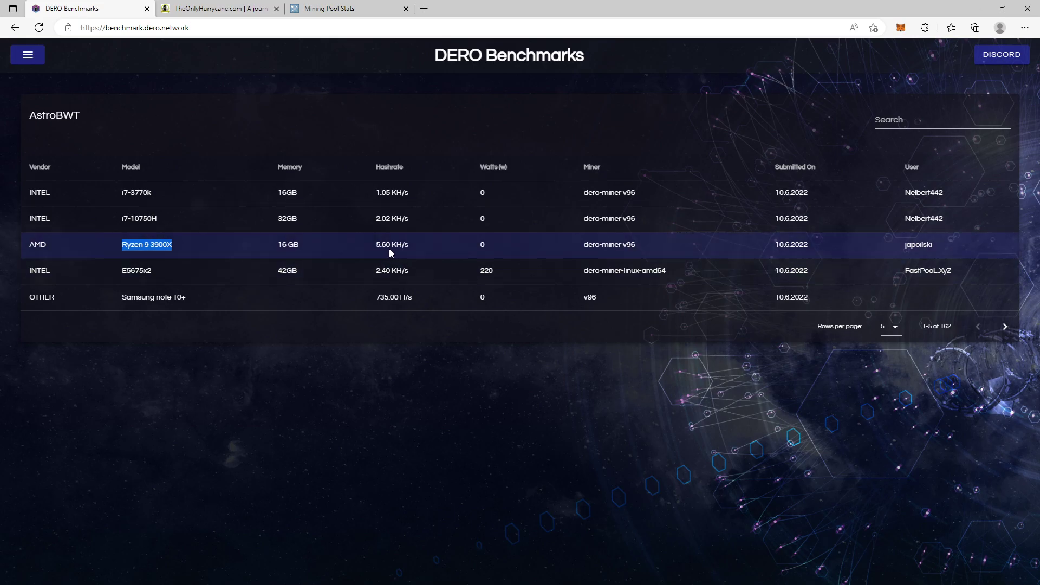
{"action": "left_click", "coordinate": [28, 58]}
{"action": "left_click", "coordinate": [54, 130]}
Step: Replace the hashrate with 5.6 KH/s in DERO Benchmarks to get about 0.045 DERO per day
{"action": "left_click", "coordinate": [456, 176]}
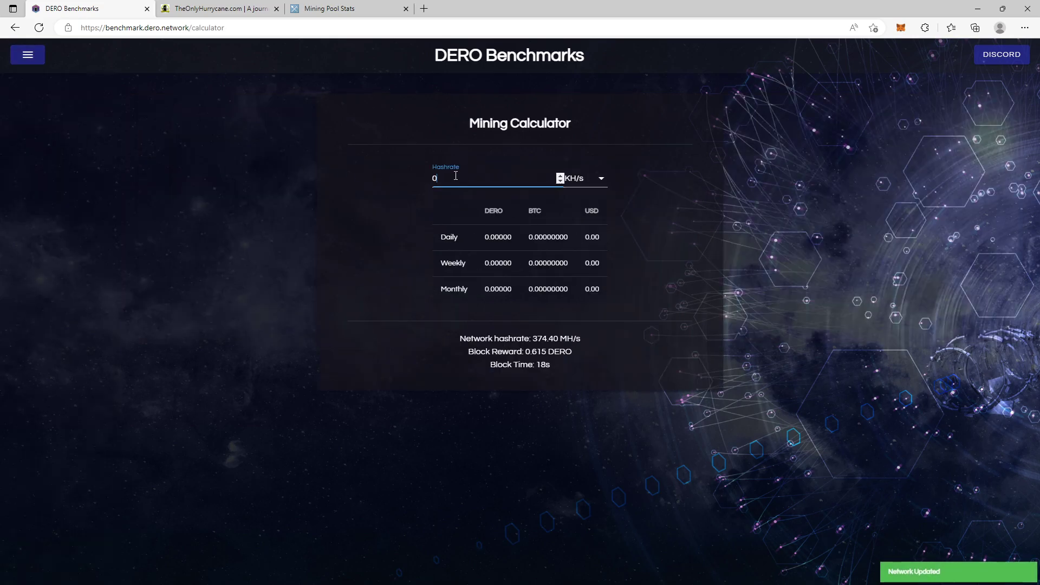
{"action": "key", "text": "BackSpace"}
{"action": "type", "text": "5.6"}
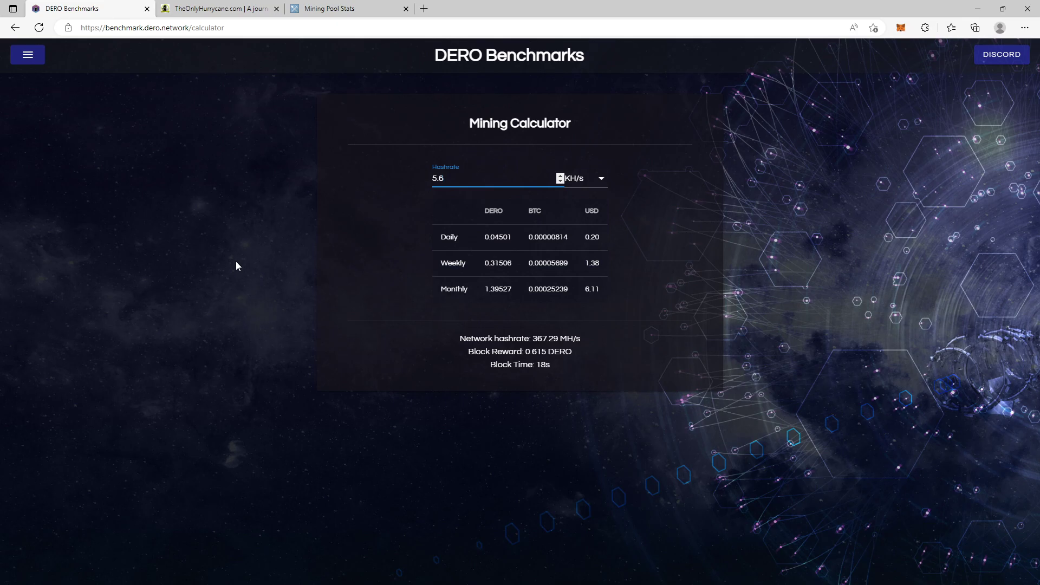
Step: Open TheOnlyHurrycane's Calculators / Tools page and focus the 24h Profit Calculator's Blocks per day field
{"action": "left_click", "coordinate": [220, 7]}
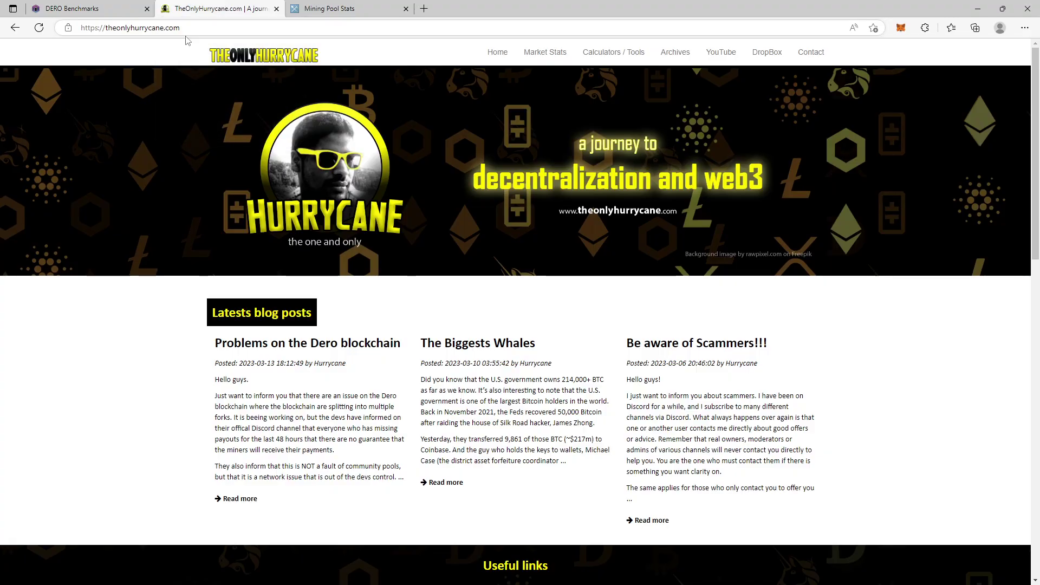
{"action": "left_click", "coordinate": [613, 53]}
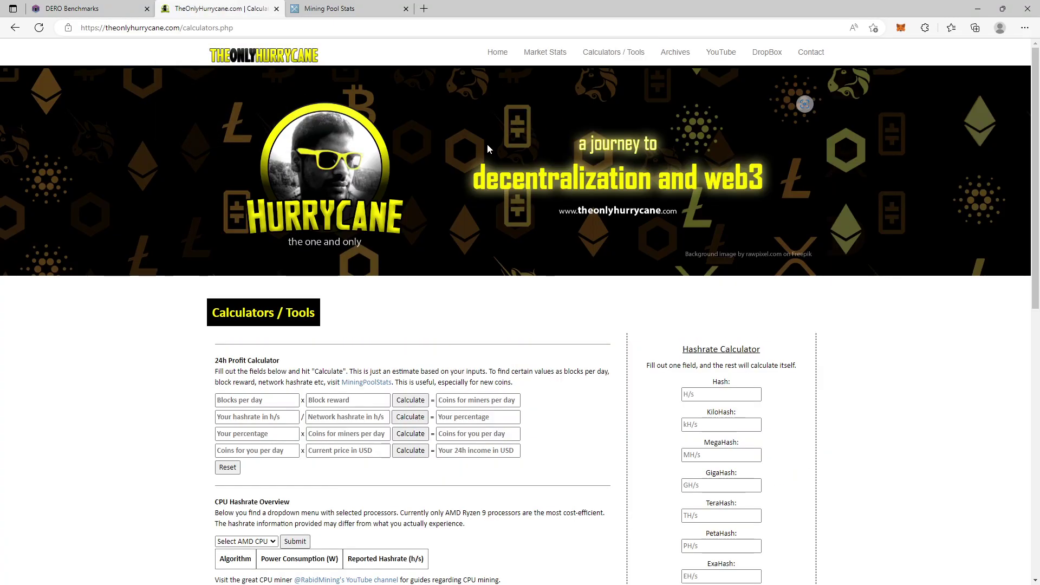
{"action": "scroll", "coordinate": [488, 146], "scroll_direction": "down", "scroll_amount": 2}
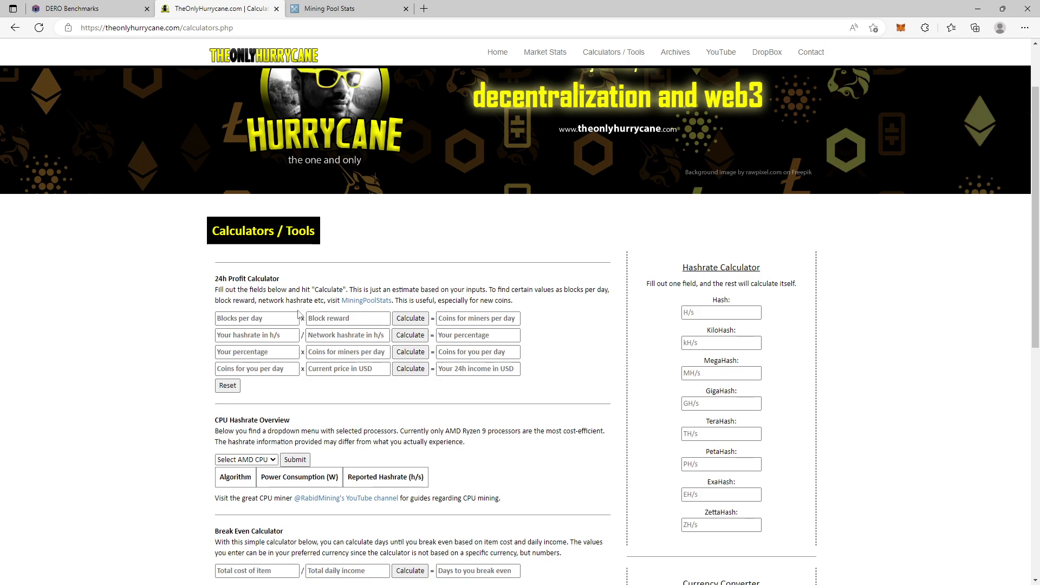
{"action": "left_click_drag", "start_coordinate": [215, 279], "coordinate": [529, 302]}
{"action": "left_click", "coordinate": [542, 317]}
{"action": "left_click", "coordinate": [274, 322]}
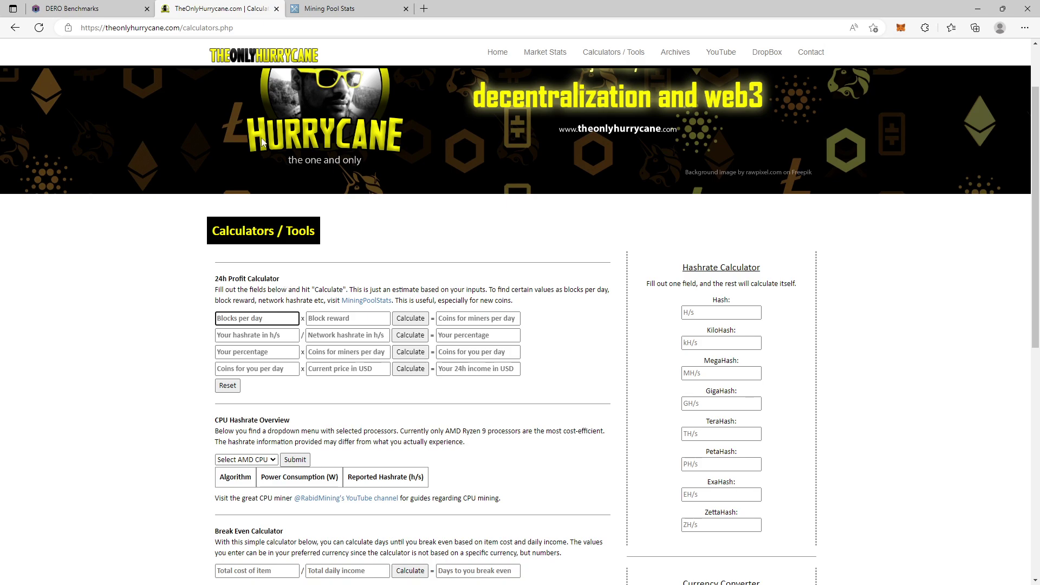
Step: Search MiningPoolStats for Dero and open its page listing pools and blocks distribution
{"action": "left_click", "coordinate": [328, 8]}
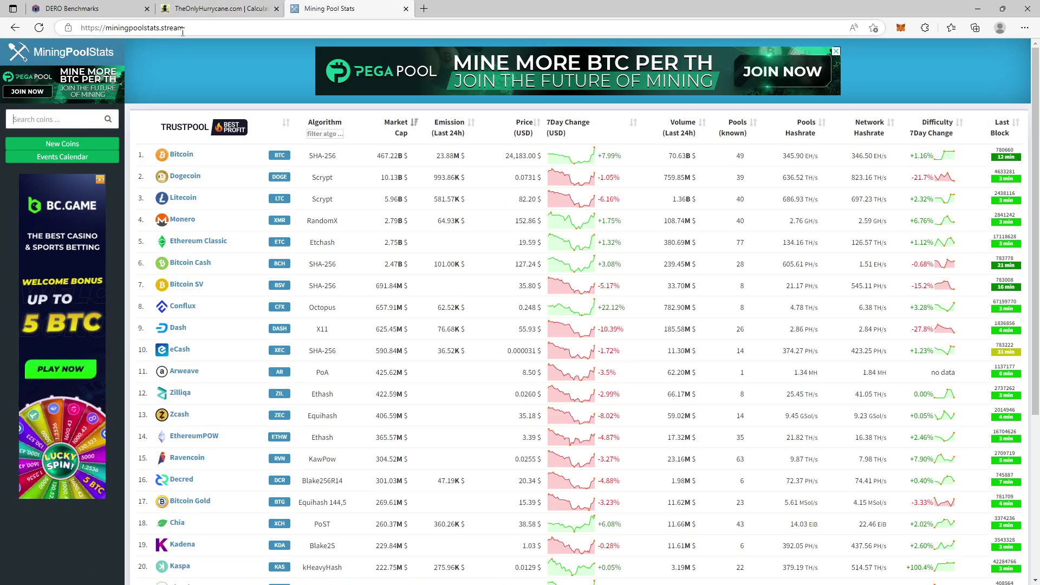
{"action": "left_click", "coordinate": [72, 119]}
{"action": "type", "text": "Dero"}
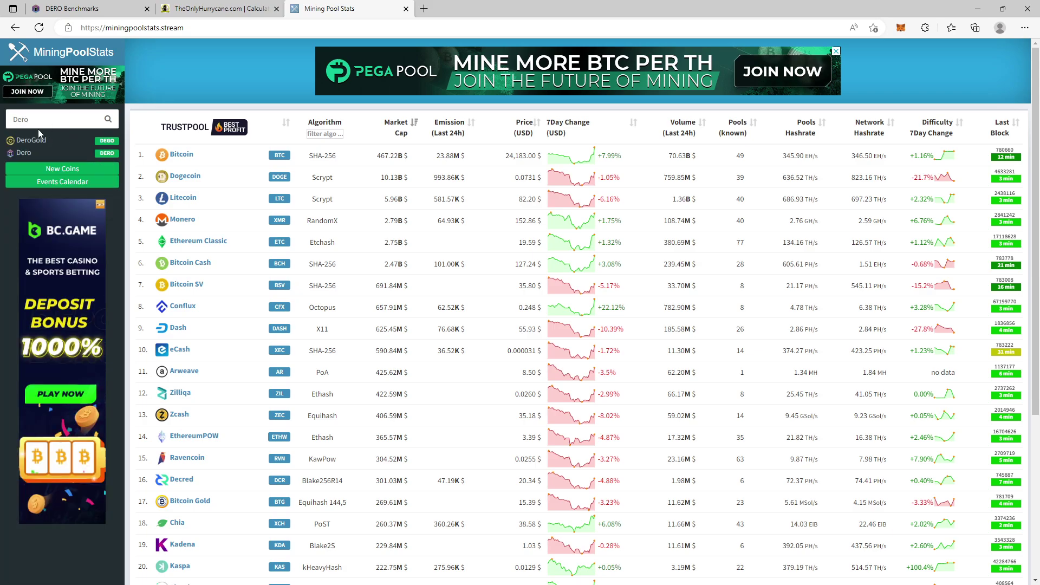
{"action": "left_click", "coordinate": [24, 152]}
{"action": "scroll", "coordinate": [981, 284], "scroll_direction": "down", "scroll_amount": 2}
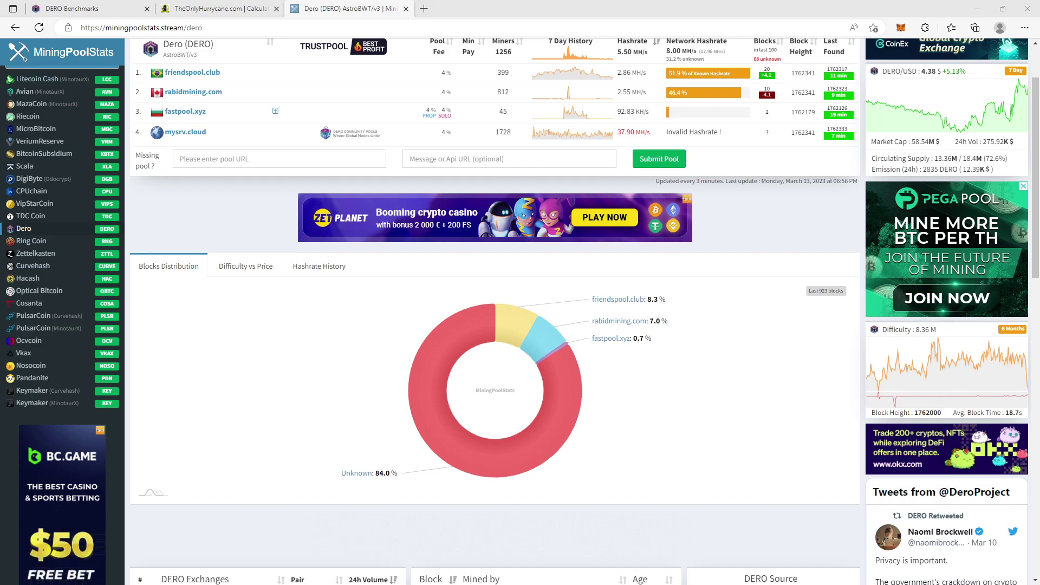
Step: Enter 4620.32 as Blocks per day in the 24h Profit Calculator
{"action": "left_click", "coordinate": [65, 9]}
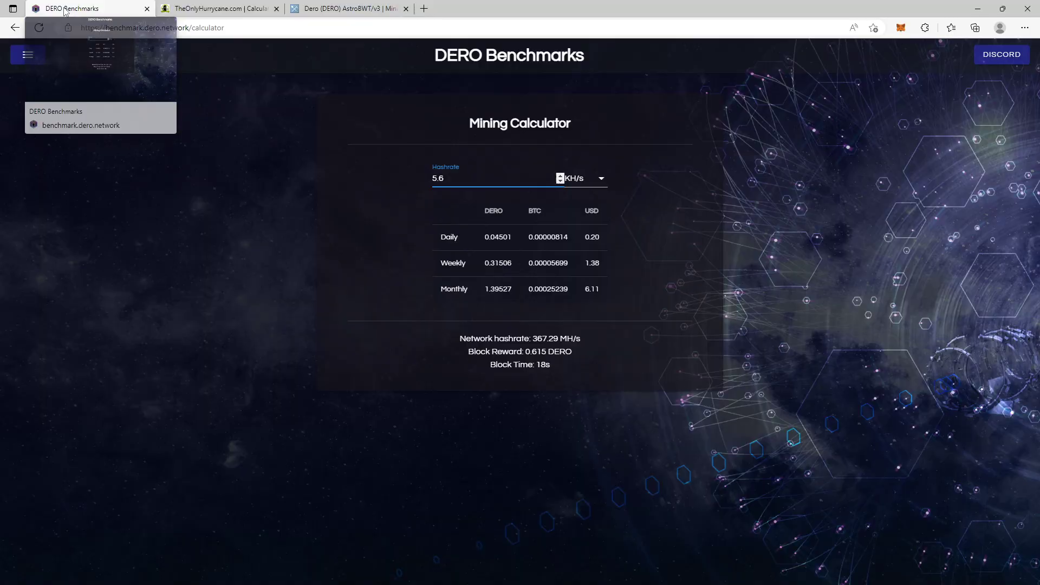
{"action": "left_click", "coordinate": [190, 7]}
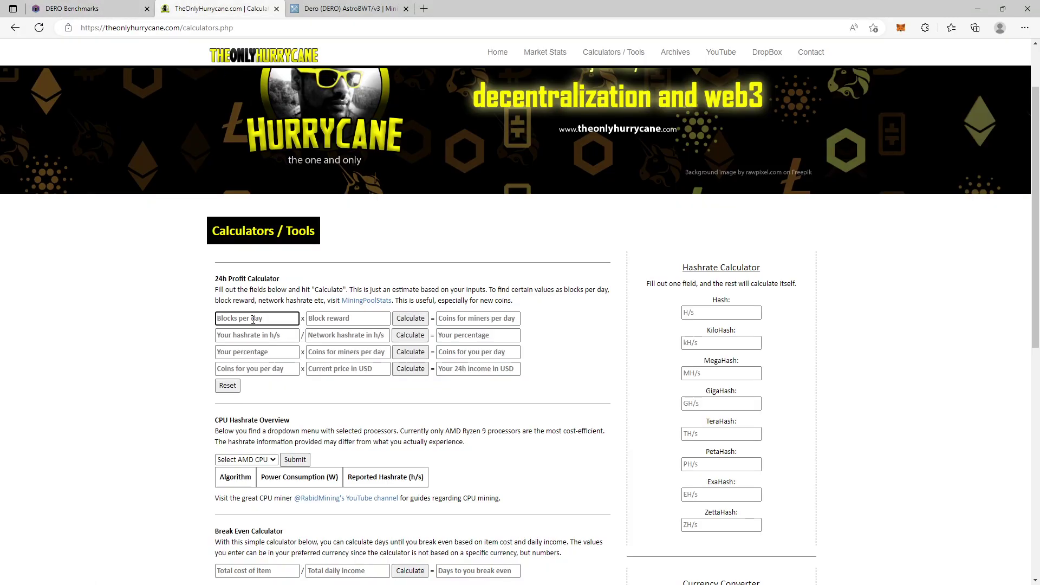
{"action": "type", "text": "462"}
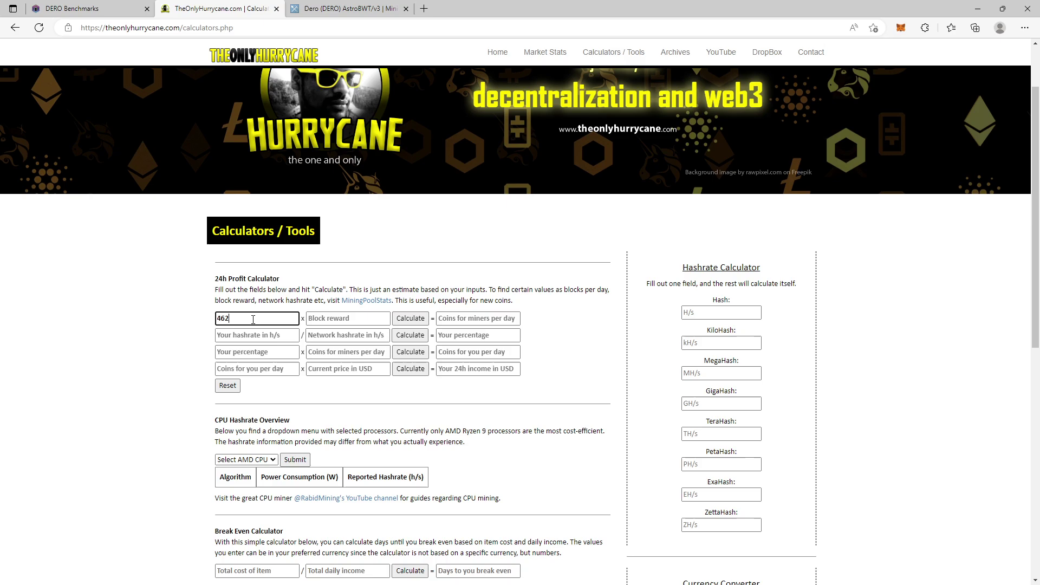
{"action": "type", "text": "0,32"}
{"action": "left_click", "coordinate": [323, 317]}
Step: Look up the 0.615 DERO block reward, enter it, and calculate 2841.4968 coins for miners per day
{"action": "left_click", "coordinate": [347, 8]}
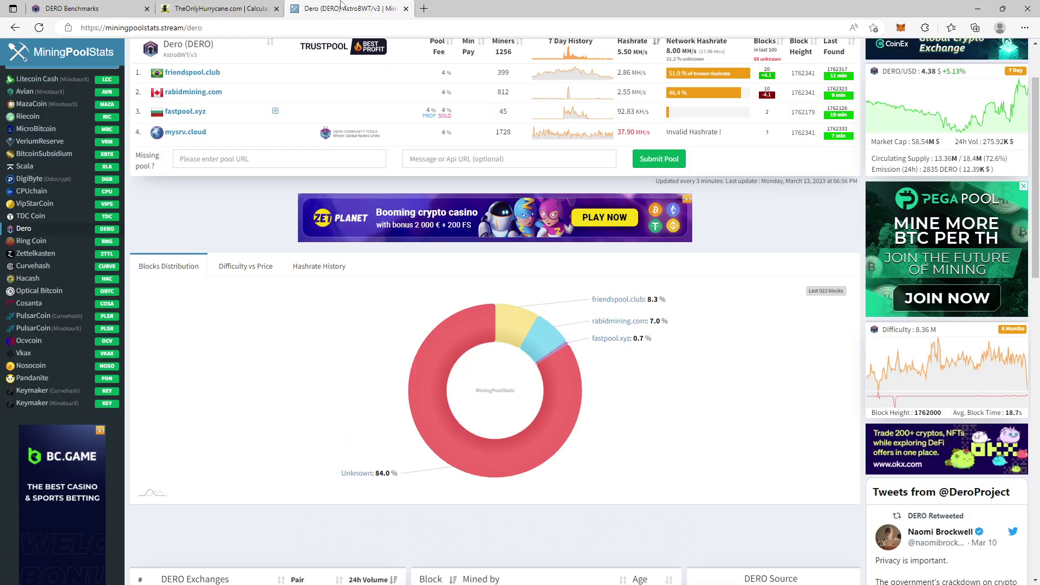
{"action": "left_click", "coordinate": [74, 8]}
{"action": "left_click", "coordinate": [28, 55]}
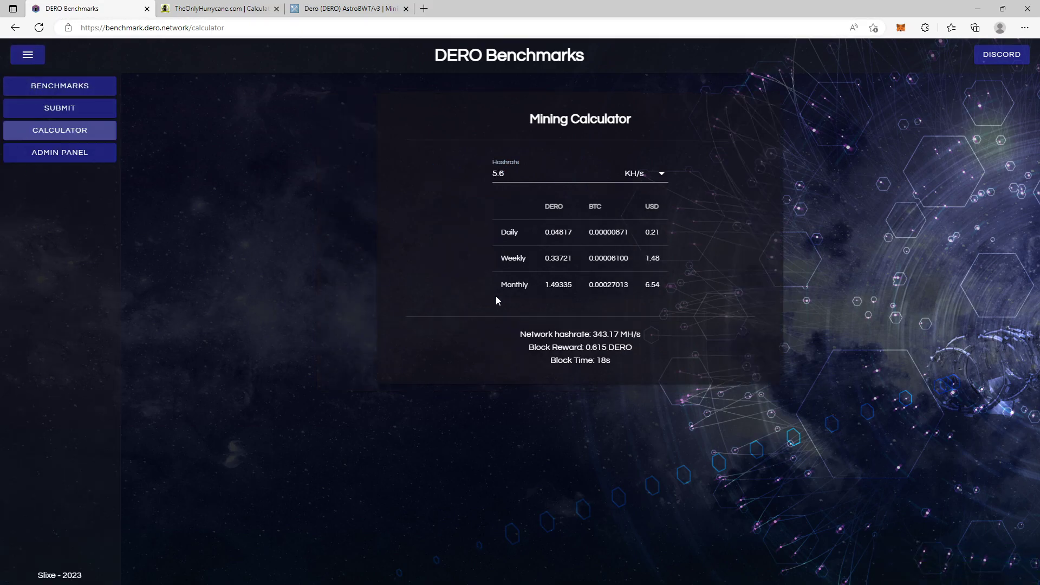
{"action": "left_click_drag", "start_coordinate": [608, 347], "coordinate": [582, 347]}
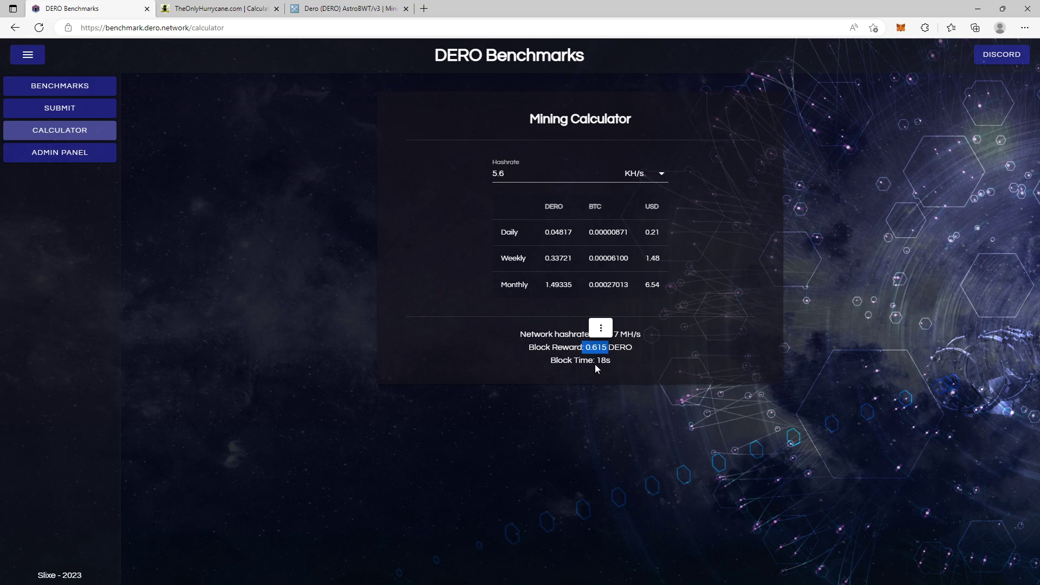
{"action": "left_click", "coordinate": [590, 359]}
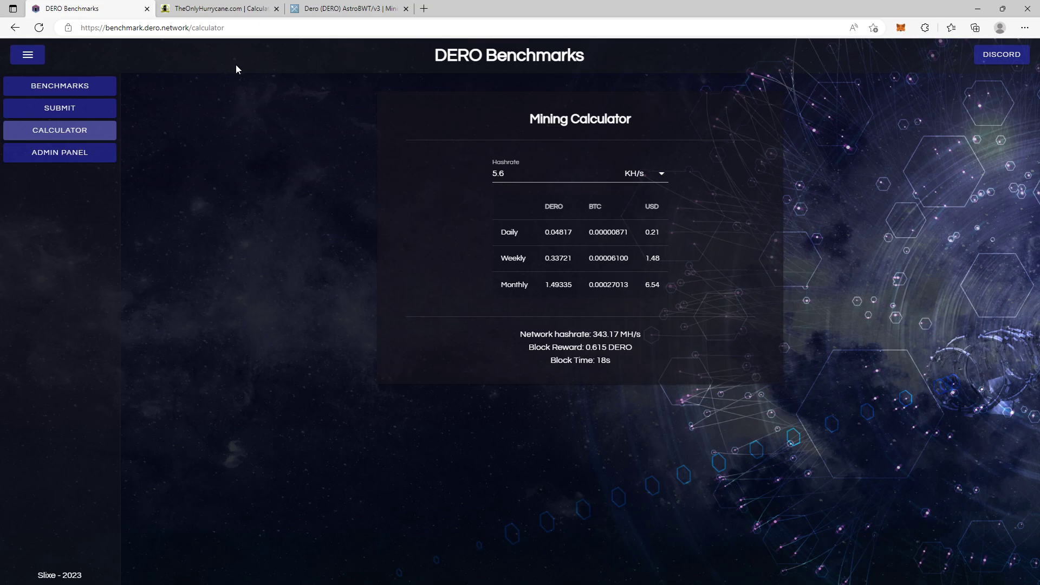
{"action": "left_click", "coordinate": [213, 8]}
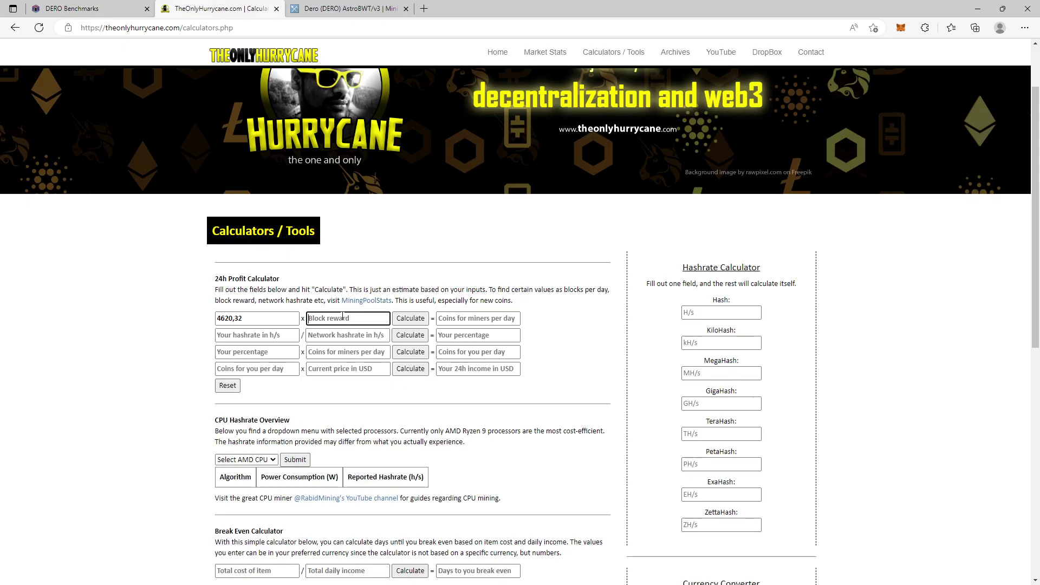
{"action": "type", "text": "0.6"}
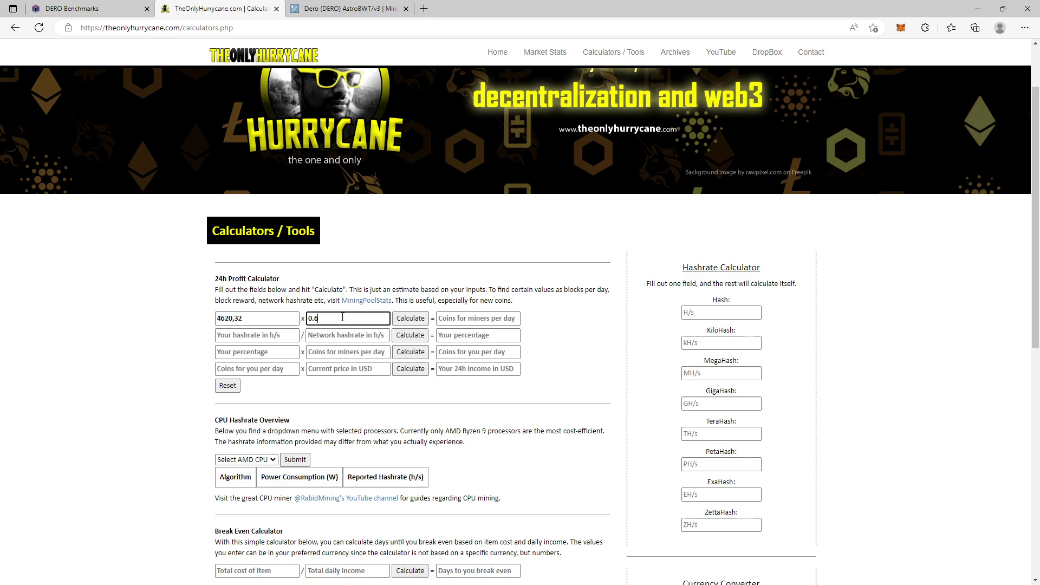
{"action": "type", "text": "15"}
{"action": "left_click", "coordinate": [236, 318]}
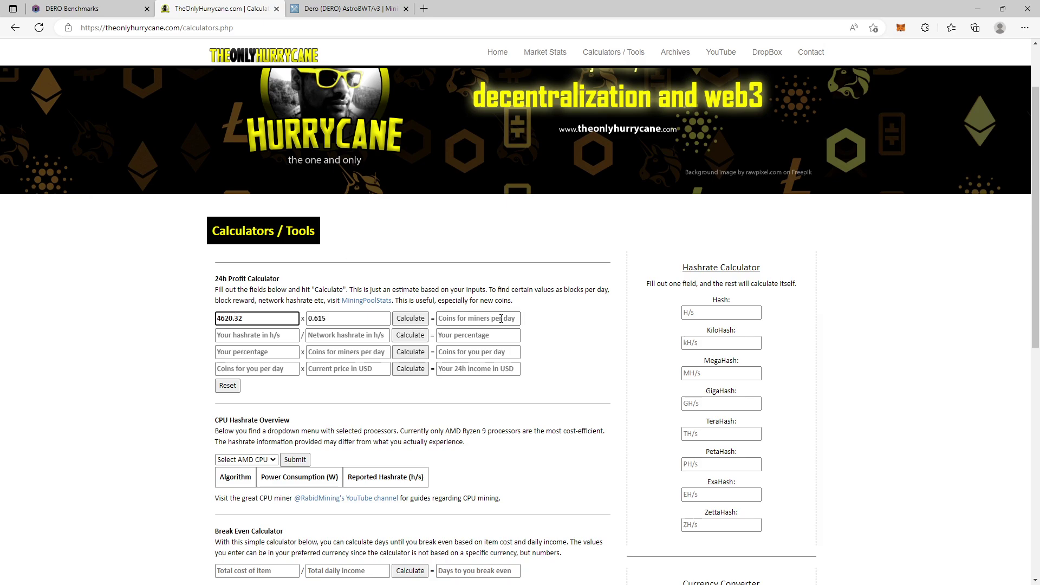
{"action": "left_click", "coordinate": [400, 319]}
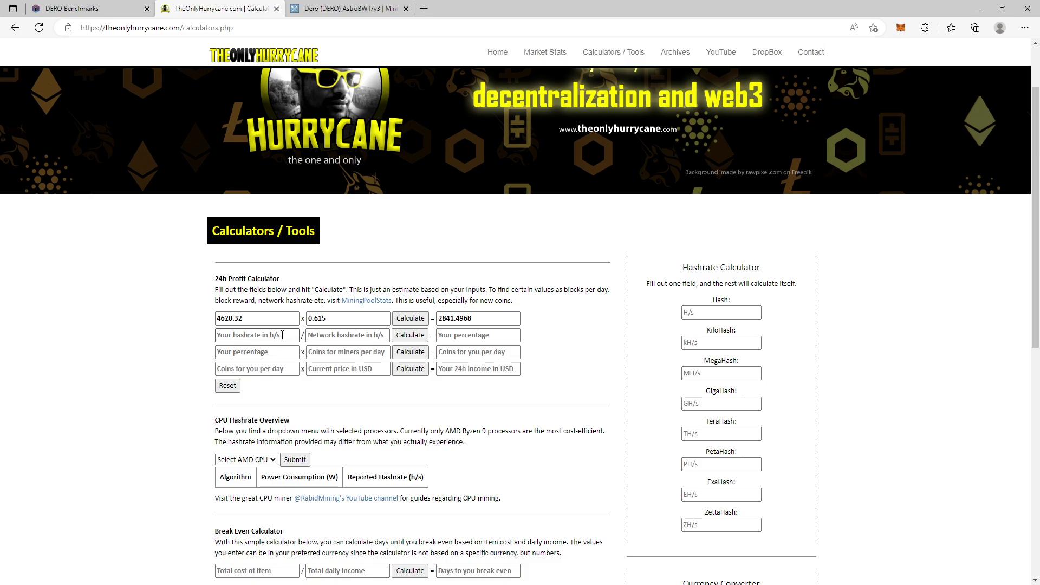
Step: Convert the 8 MH/s network hashrate to 8000000 H/s in the Hashrate Calculator
{"action": "left_click", "coordinate": [288, 333]}
{"action": "key", "text": "ctrl+Tab"}
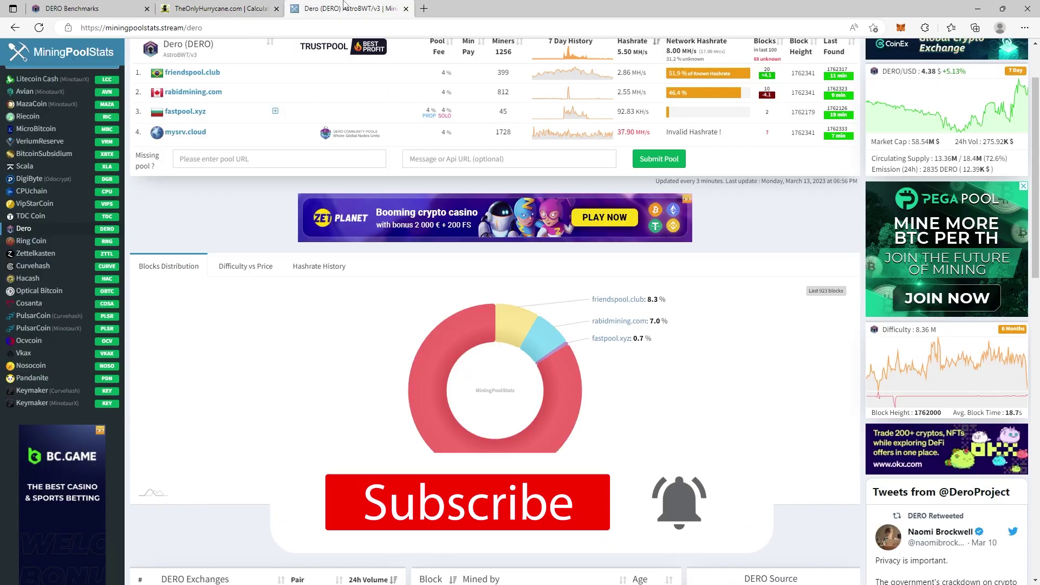
{"action": "scroll", "coordinate": [282, 197], "scroll_direction": "up", "scroll_amount": 2}
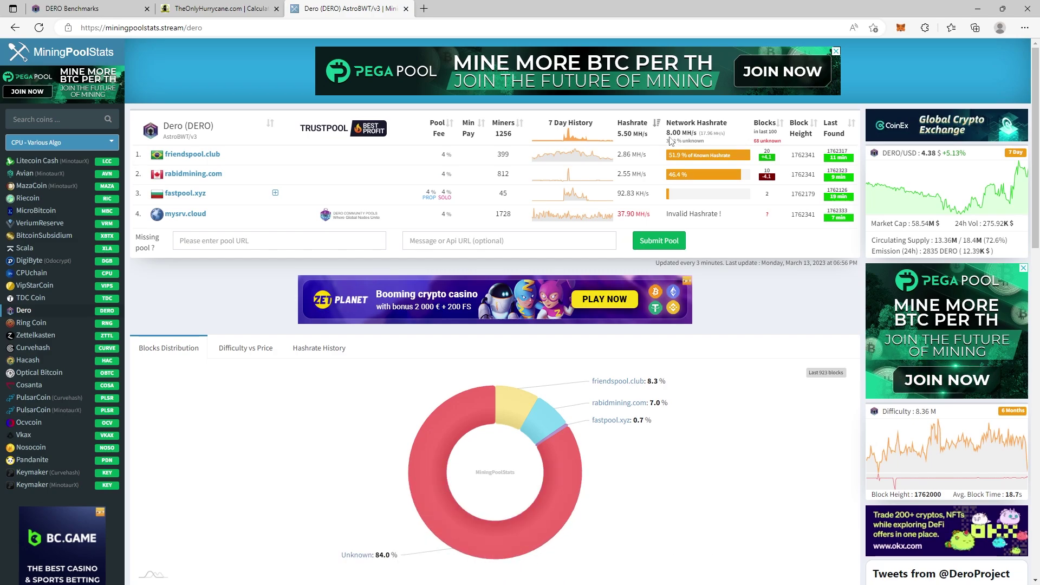
{"action": "left_click", "coordinate": [240, 7]}
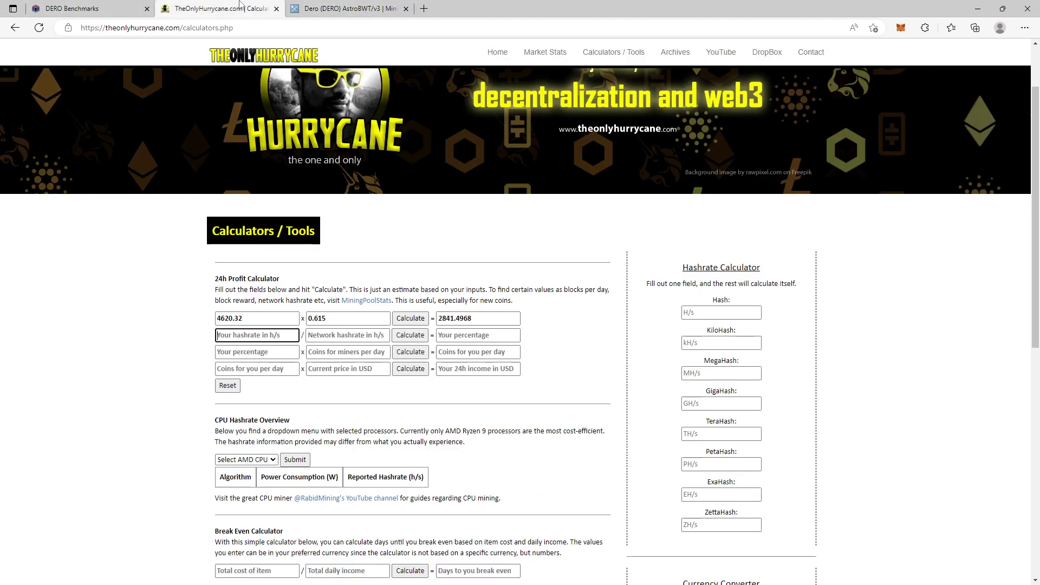
{"action": "left_click", "coordinate": [717, 374]}
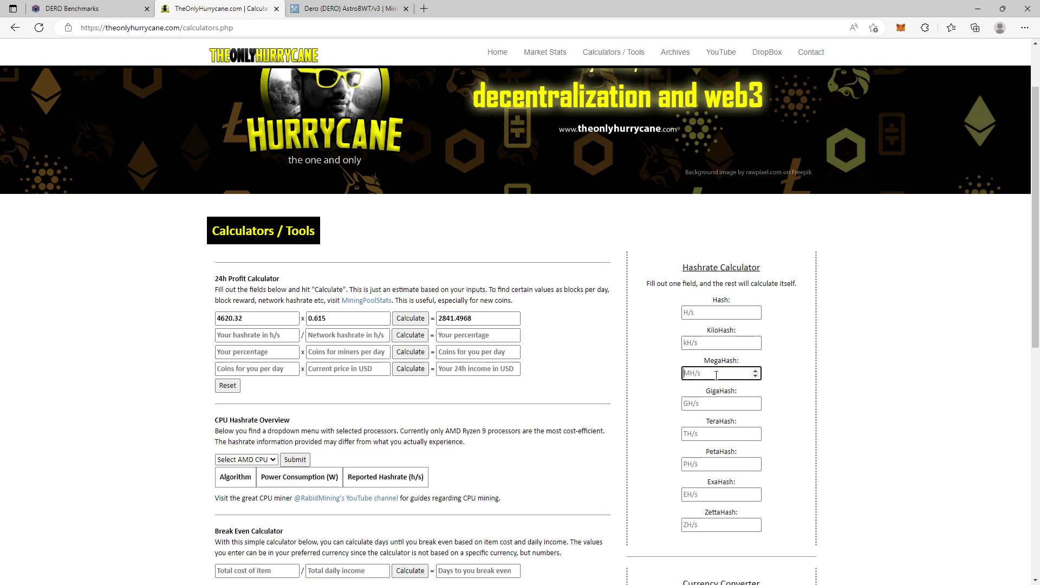
{"action": "type", "text": "5"}
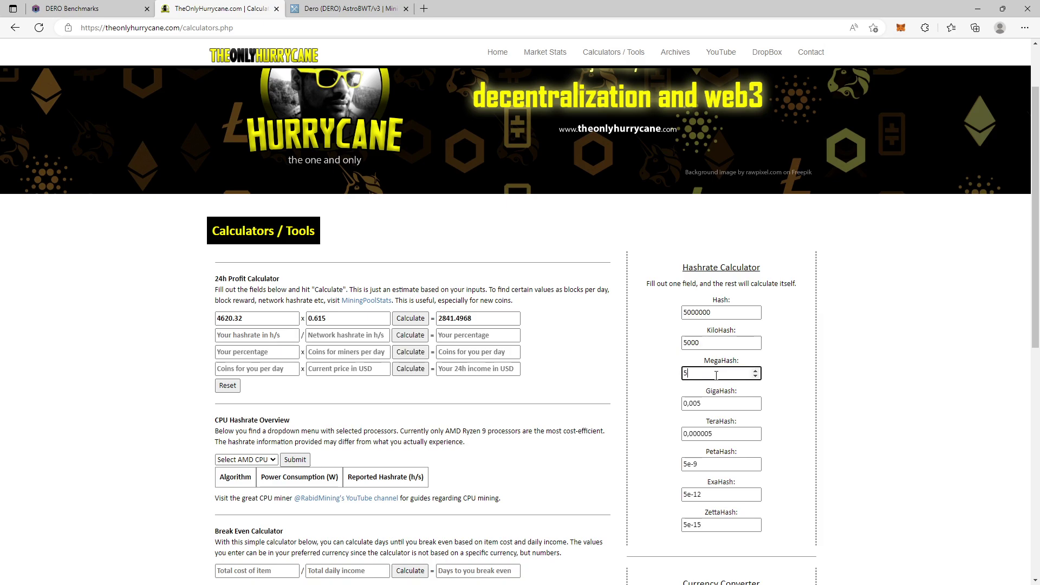
{"action": "left_click", "coordinate": [336, 8]}
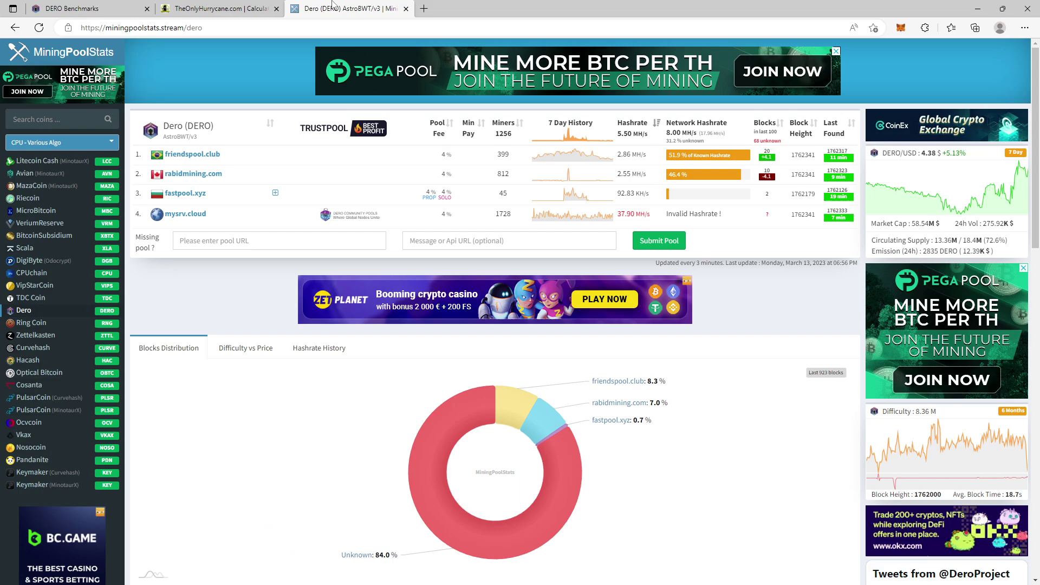
{"action": "left_click", "coordinate": [256, 4]}
{"action": "key", "text": "BackSpace"}
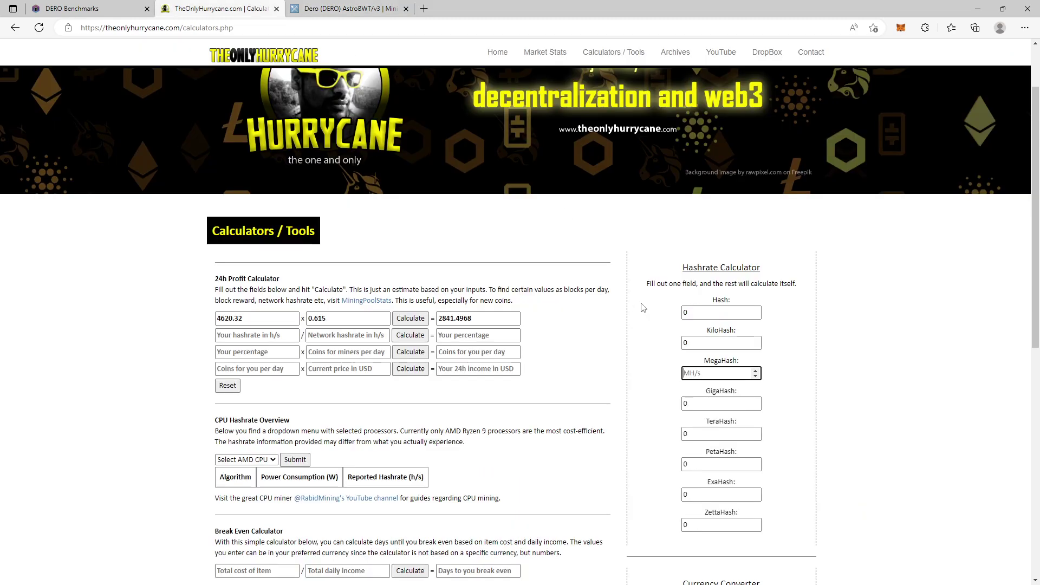
{"action": "type", "text": "8"}
{"action": "key", "text": "shift+Tab"}
{"action": "key", "text": "ctrl+c"}
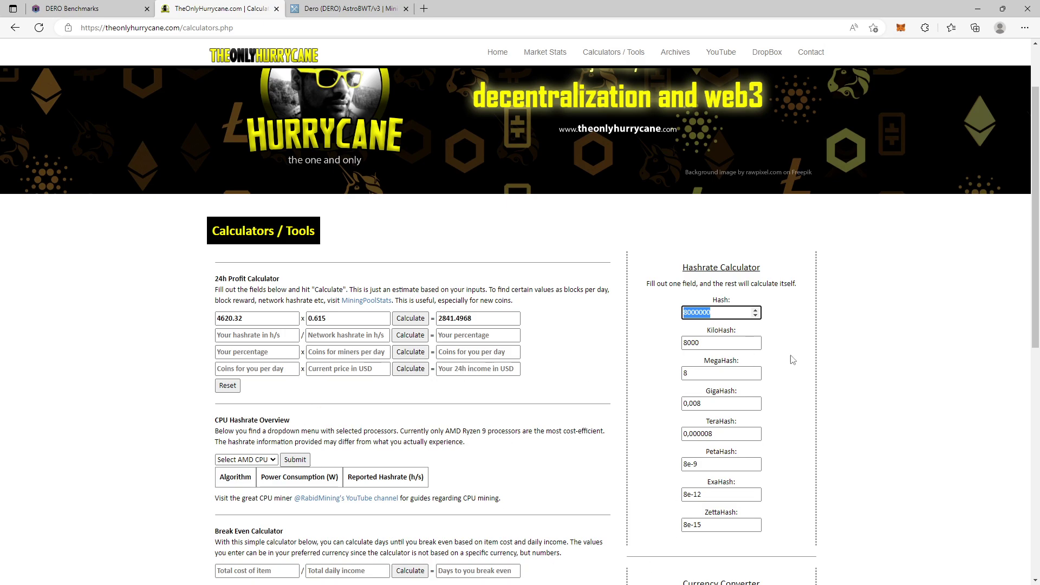
Step: Paste 8000000 as the profit calculator's network hashrate in h/s
{"action": "left_click", "coordinate": [347, 335]}
{"action": "key", "text": "ctrl+v"}
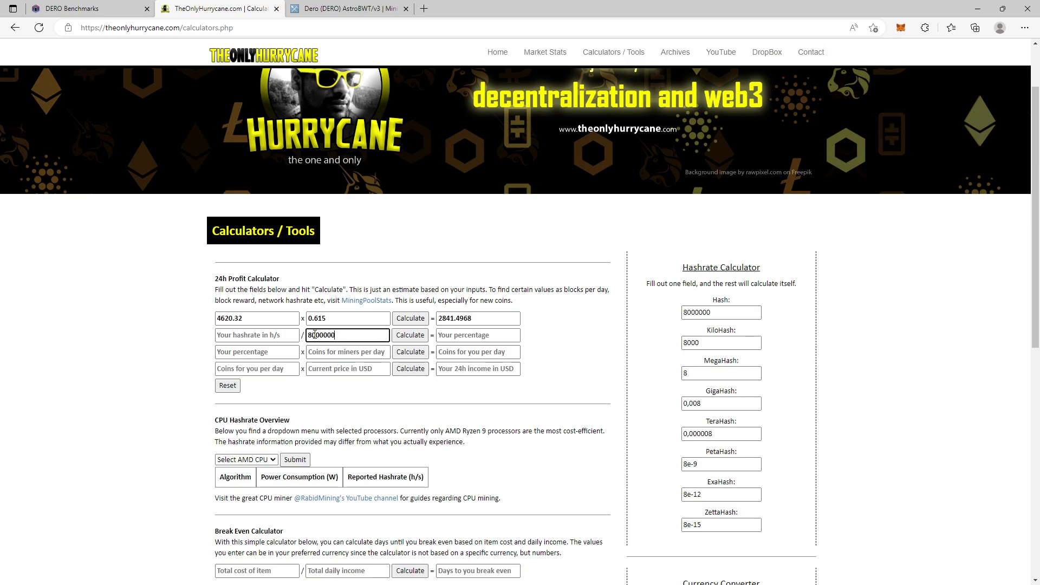
{"action": "left_click", "coordinate": [260, 336]}
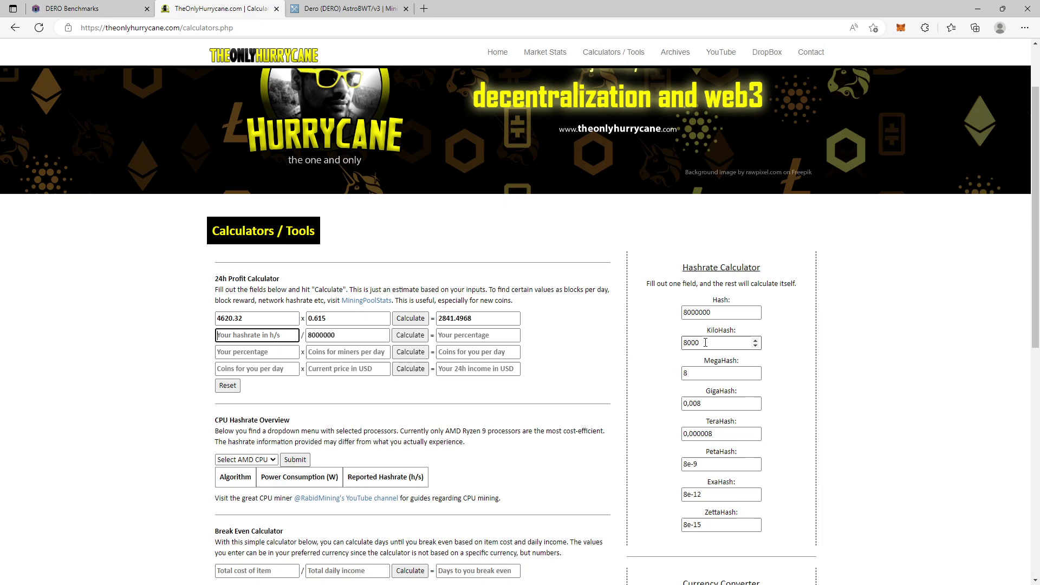
Step: Enter 5600 h/s as your hashrate and calculate a 0.0007 network share
{"action": "left_click", "coordinate": [81, 8]}
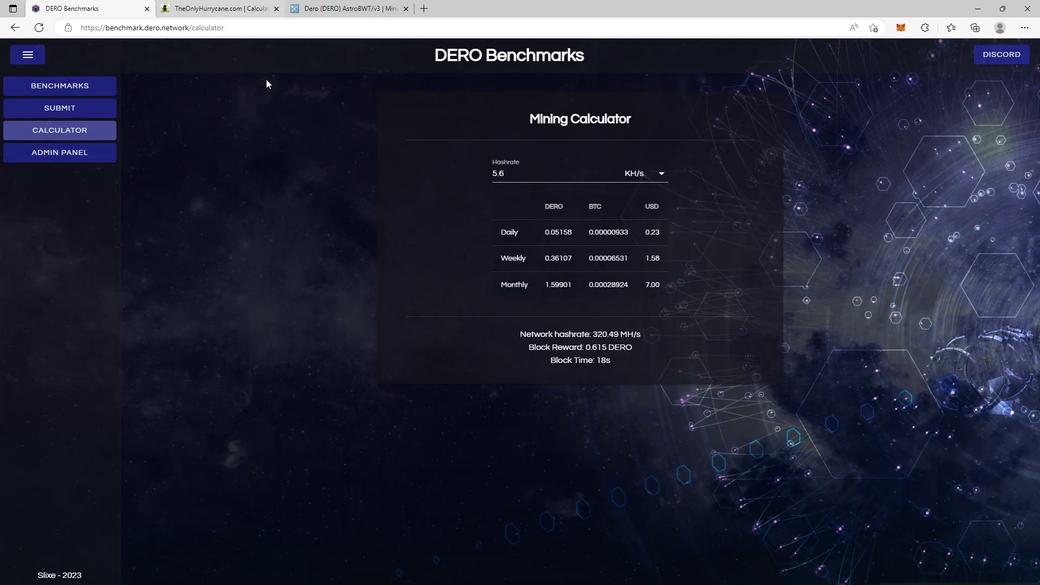
{"action": "left_click", "coordinate": [76, 85]}
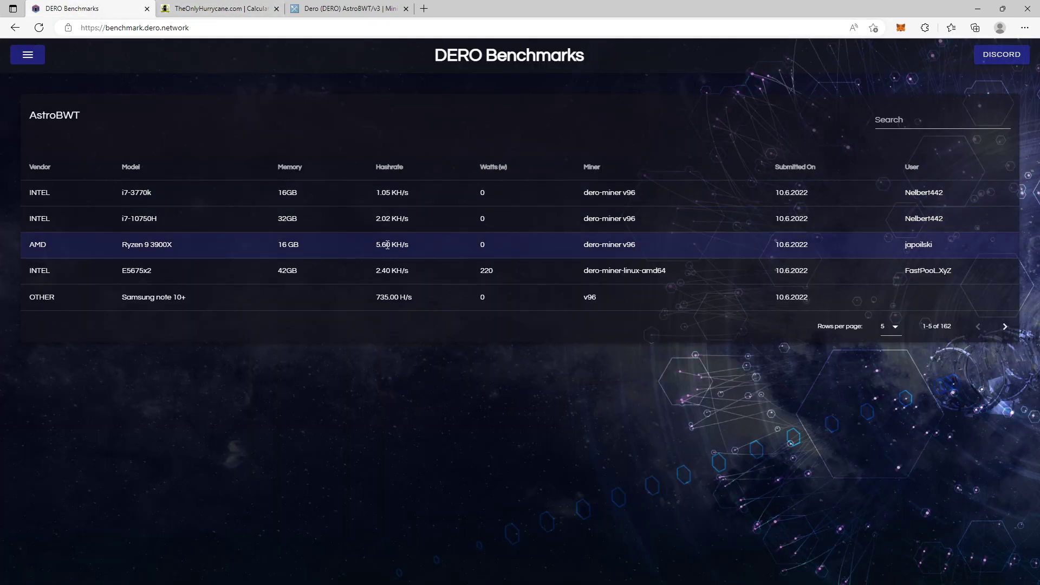
{"action": "left_click", "coordinate": [349, 8]}
{"action": "left_click", "coordinate": [219, 8]}
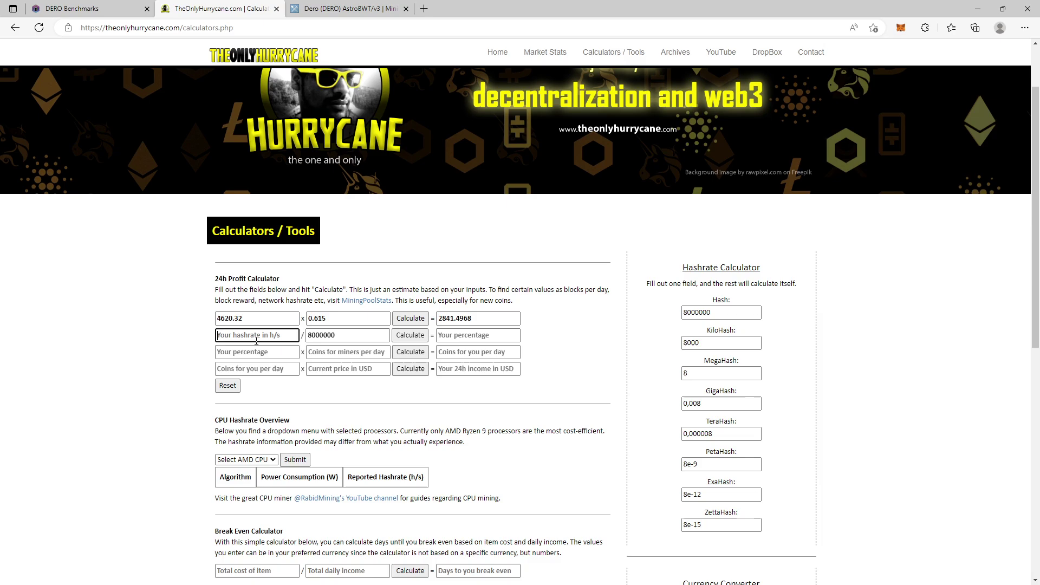
{"action": "type", "text": "5600"}
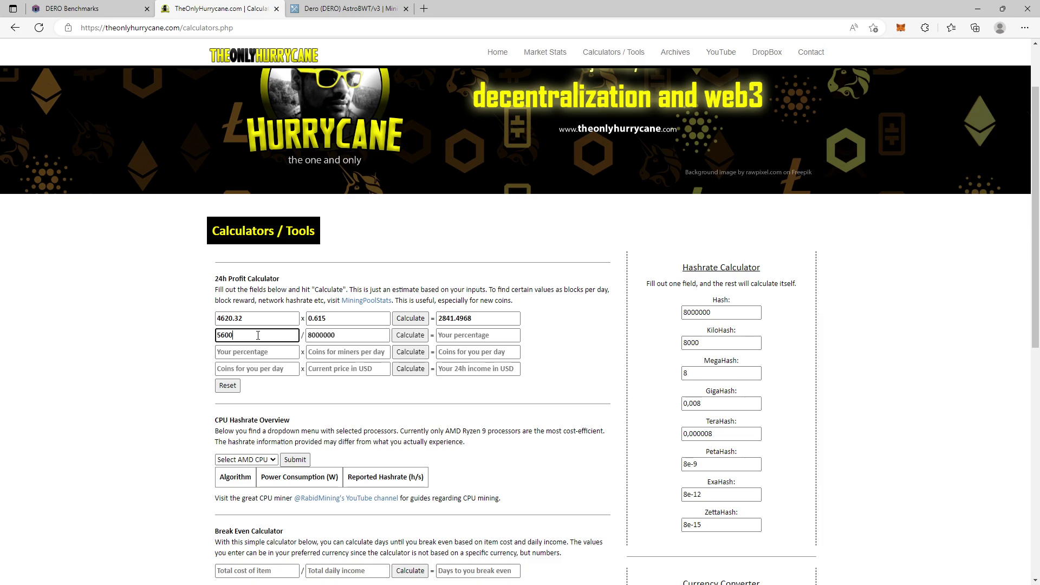
{"action": "left_click", "coordinate": [704, 374]}
{"action": "left_click_drag", "start_coordinate": [699, 373], "coordinate": [661, 377]}
{"action": "left_click", "coordinate": [691, 342]}
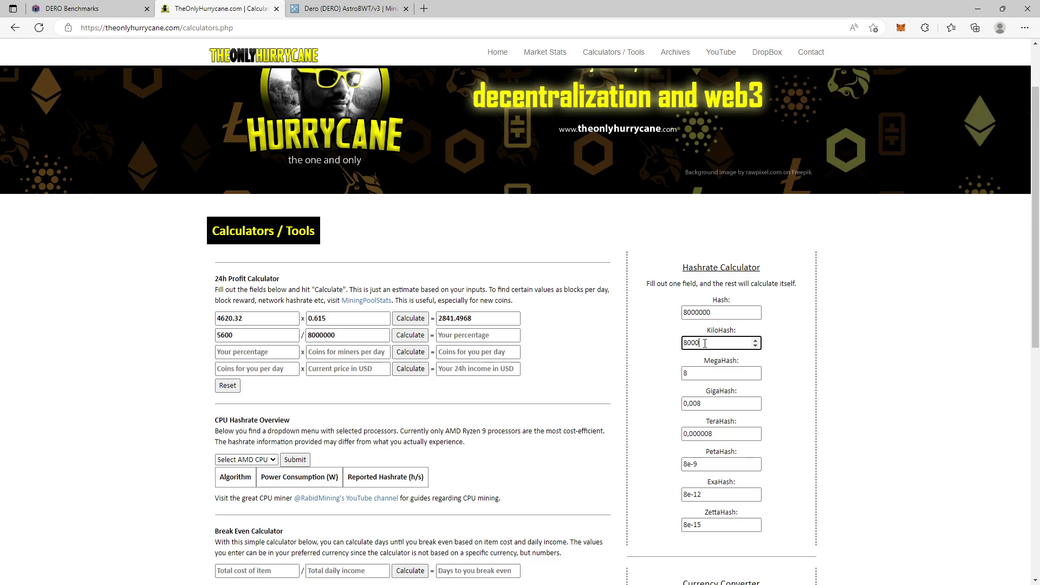
{"action": "left_click", "coordinate": [420, 336]}
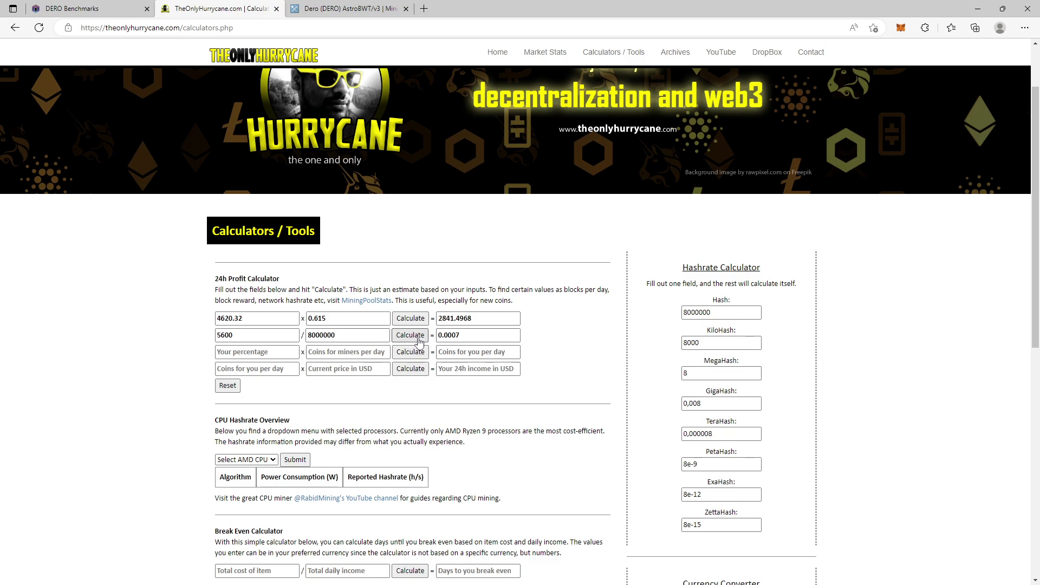
Step: Copy 2841.4968 and 0.0007 into the third row and calculate about 1.989 coins per day
{"action": "left_click", "coordinate": [467, 337]}
{"action": "left_click", "coordinate": [475, 319]}
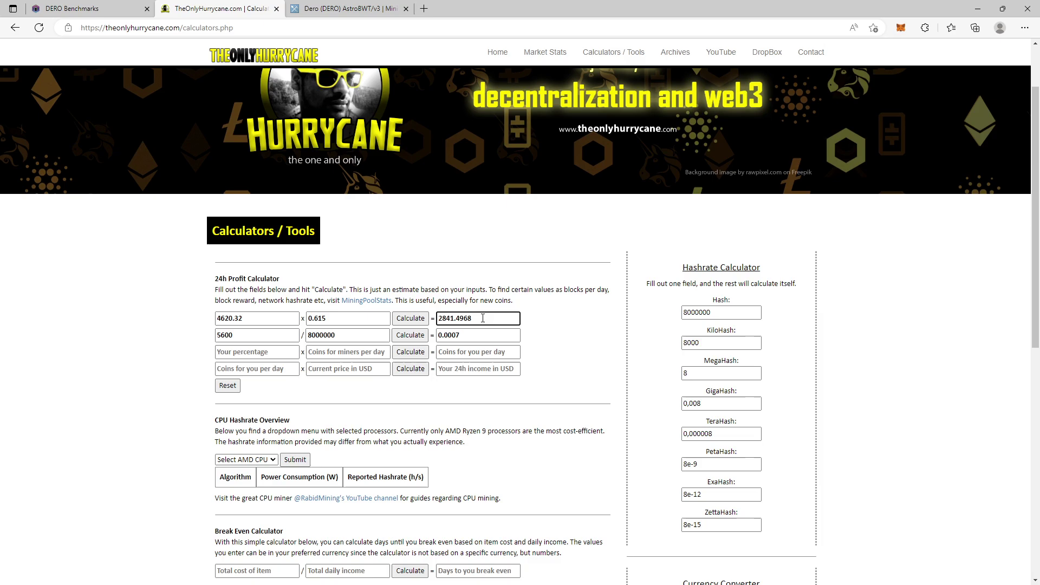
{"action": "left_click_drag", "start_coordinate": [472, 319], "coordinate": [412, 319]}
{"action": "key", "text": "ctrl+c"}
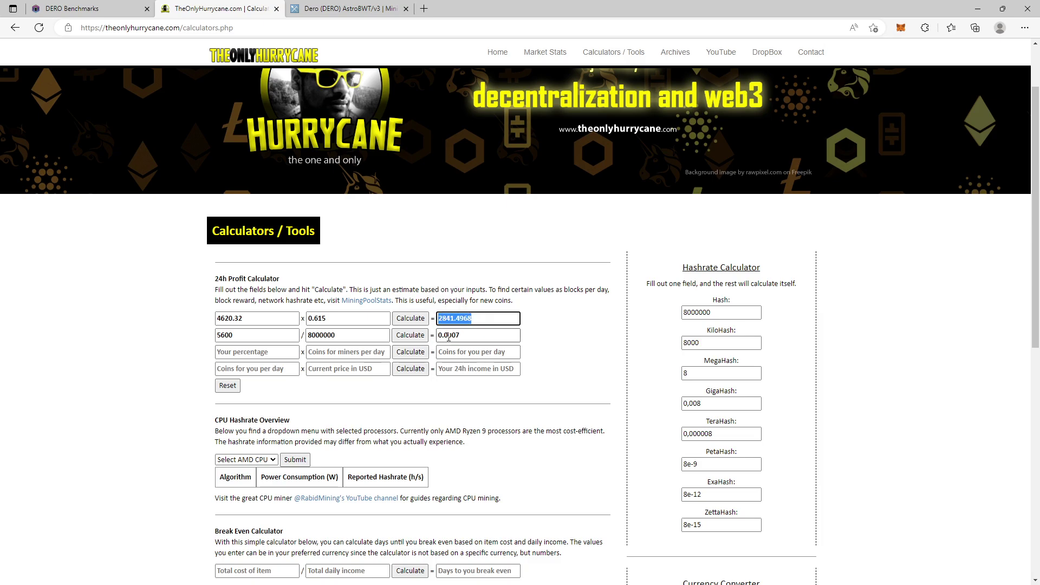
{"action": "left_click", "coordinate": [348, 353]}
{"action": "key", "text": "ctrl+v"}
{"action": "left_click_drag", "start_coordinate": [471, 336], "coordinate": [424, 338]}
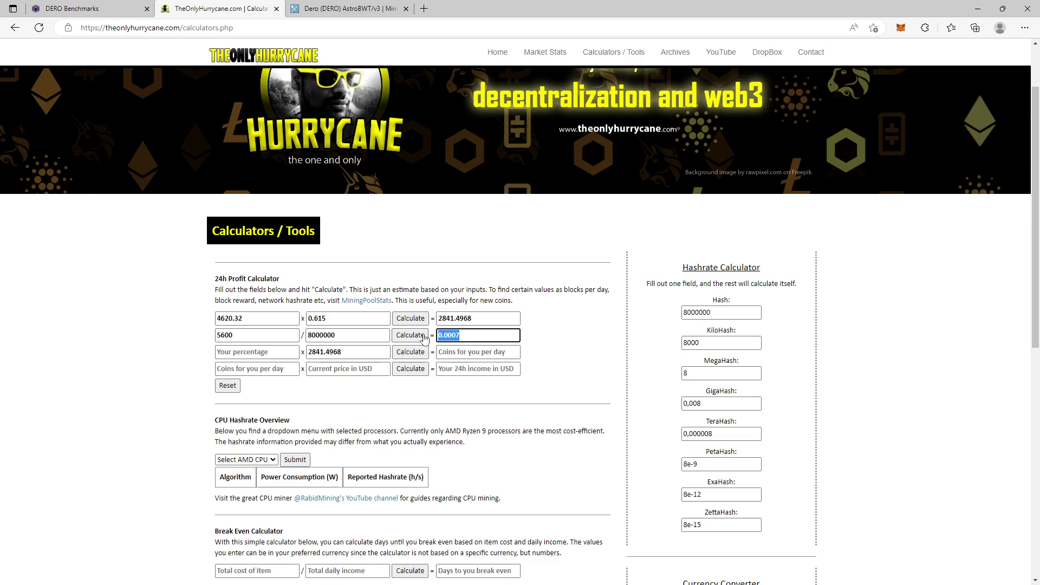
{"action": "left_click", "coordinate": [270, 354]}
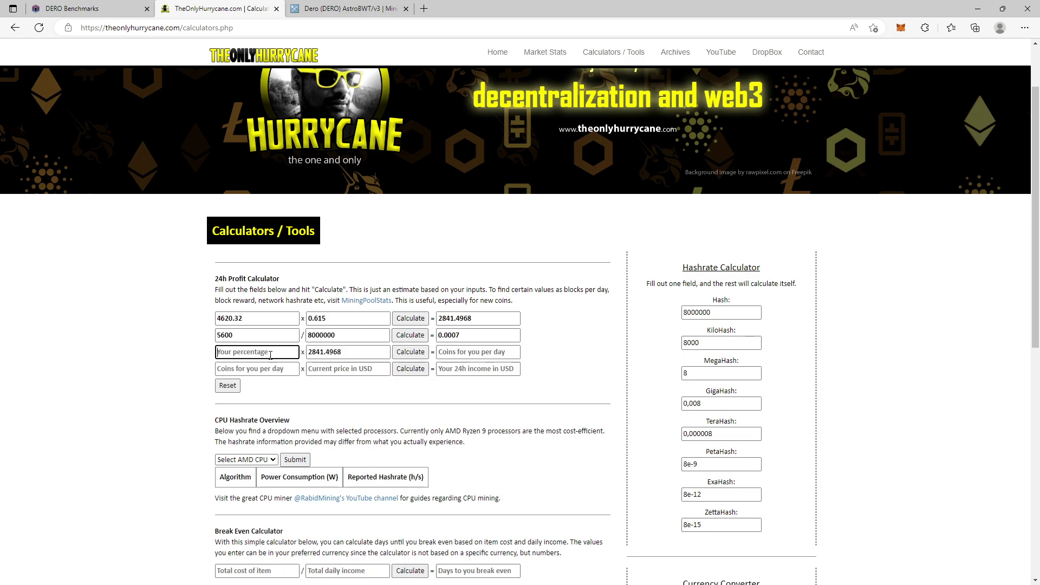
{"action": "type", "text": "0.0007"}
{"action": "left_click", "coordinate": [411, 352]}
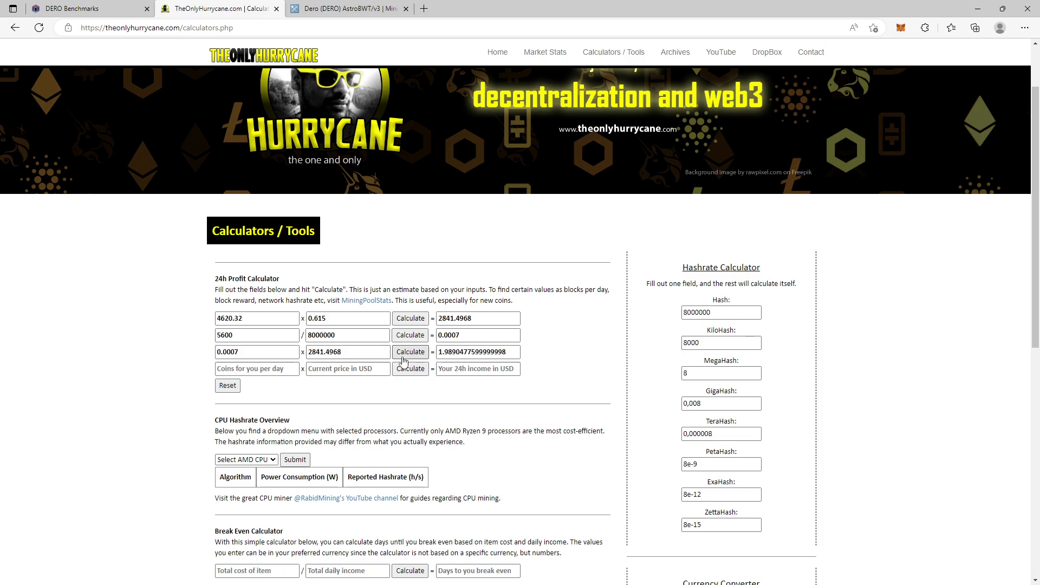
Step: Paste the 1.9890477599999998 result into Coins for you per day
{"action": "double_click", "coordinate": [494, 354]}
{"action": "key", "text": "ctrl+c"}
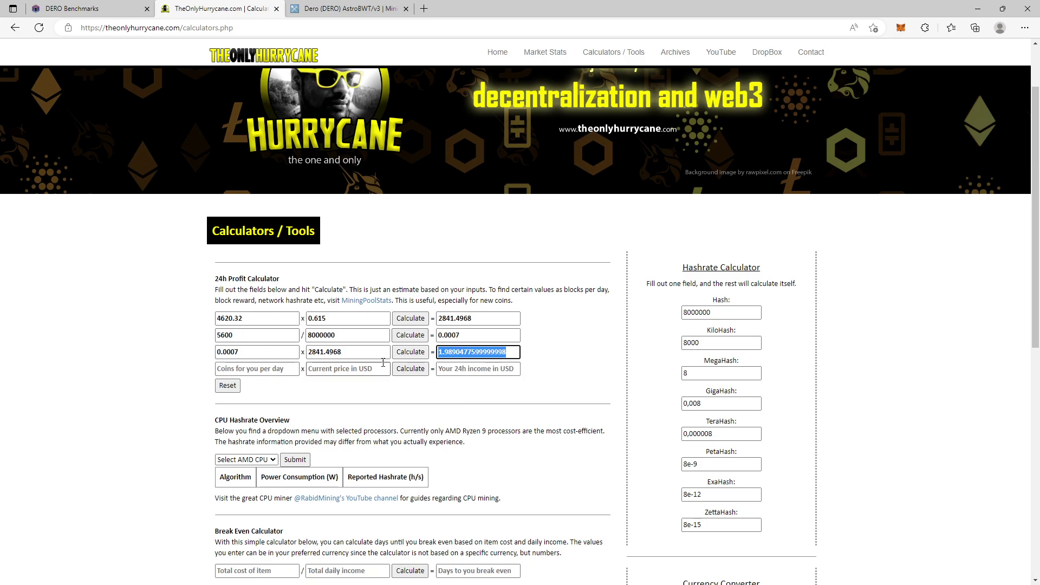
{"action": "left_click", "coordinate": [262, 369]}
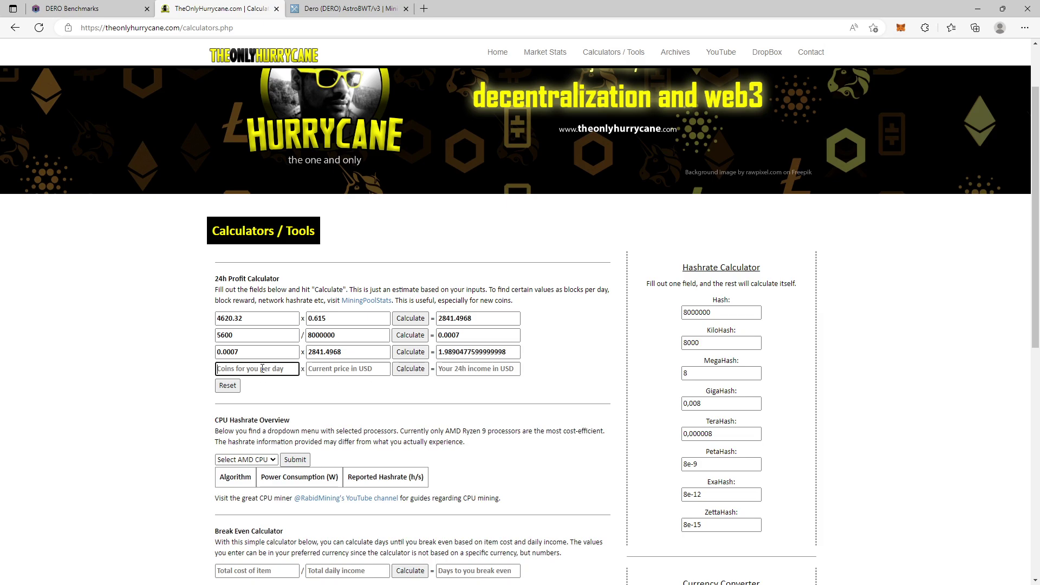
{"action": "key", "text": "ctrl+v"}
Step: Check the DERO price on MiningPoolStats and enter 4.38 USD as the current price
{"action": "left_click", "coordinate": [81, 8]}
{"action": "left_click", "coordinate": [355, 9]}
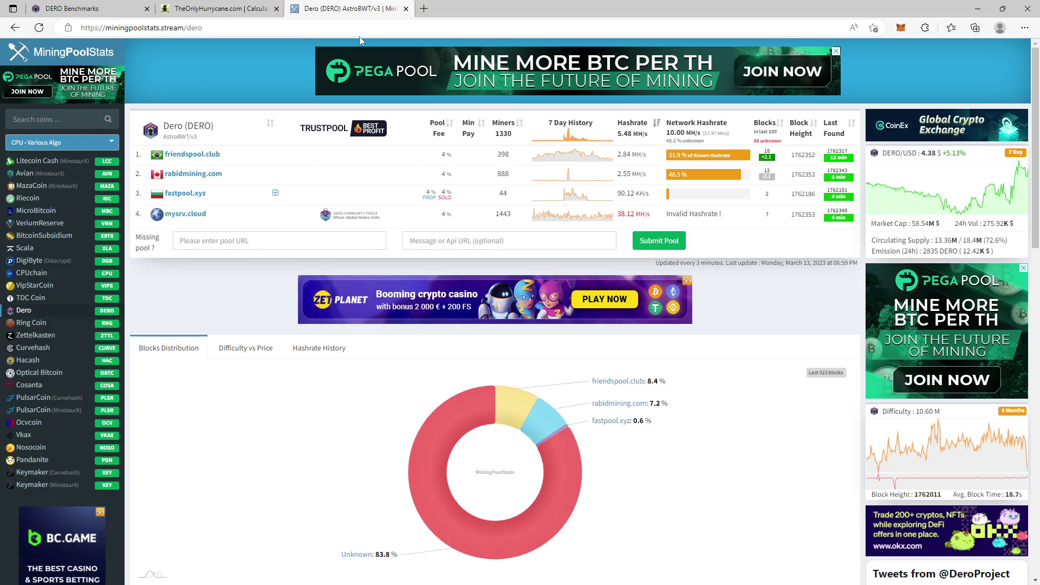
{"action": "left_click", "coordinate": [173, 5]}
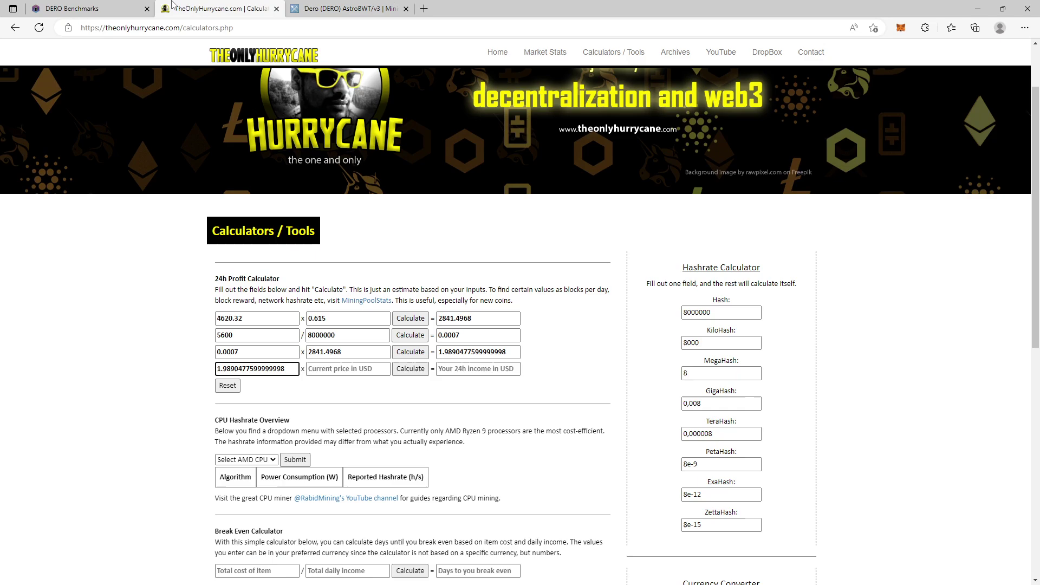
{"action": "left_click", "coordinate": [349, 9]}
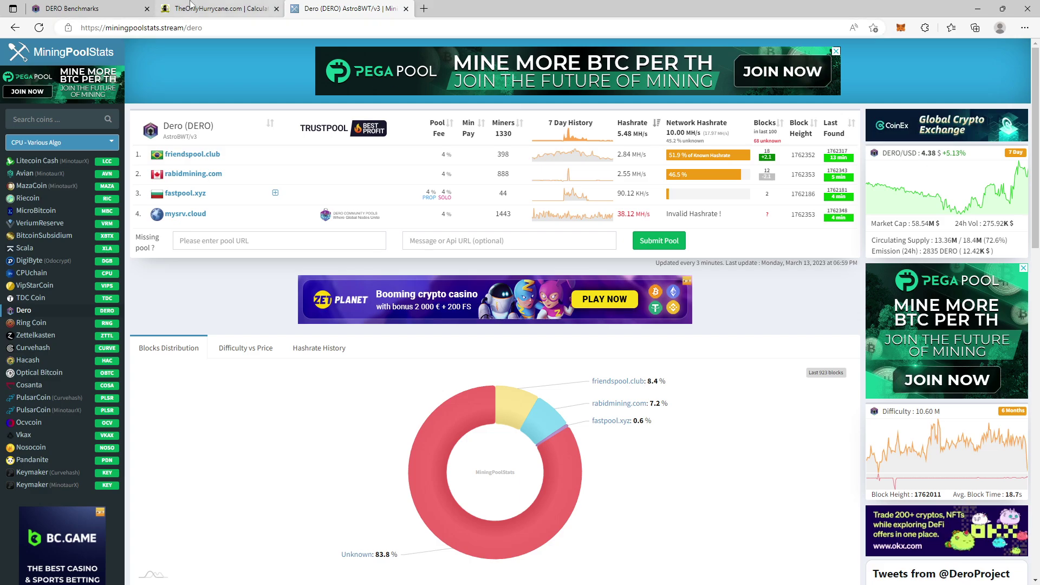
{"action": "left_click", "coordinate": [220, 9]}
{"action": "left_click", "coordinate": [345, 366]}
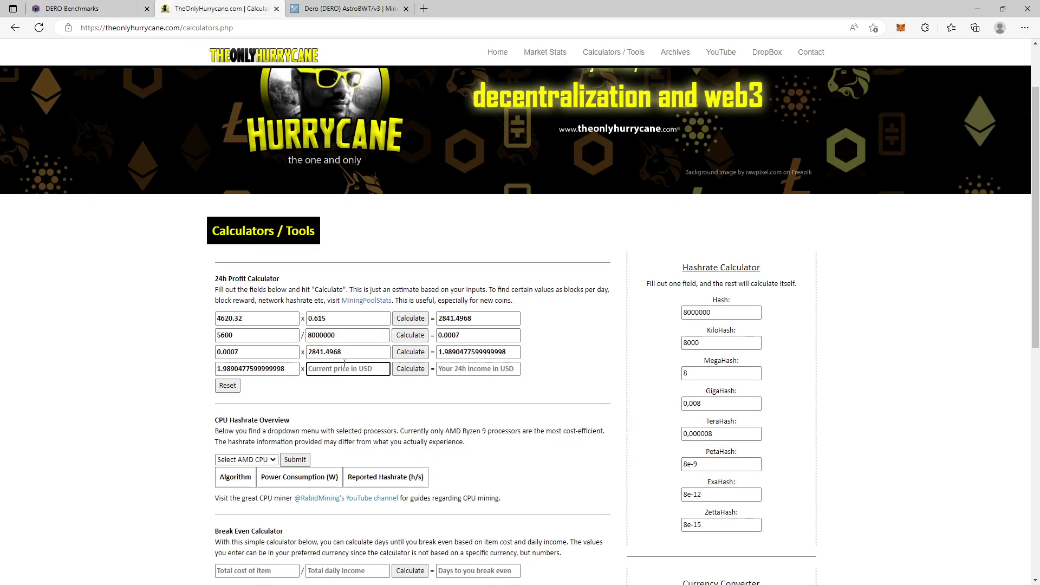
{"action": "type", "text": "4.38"}
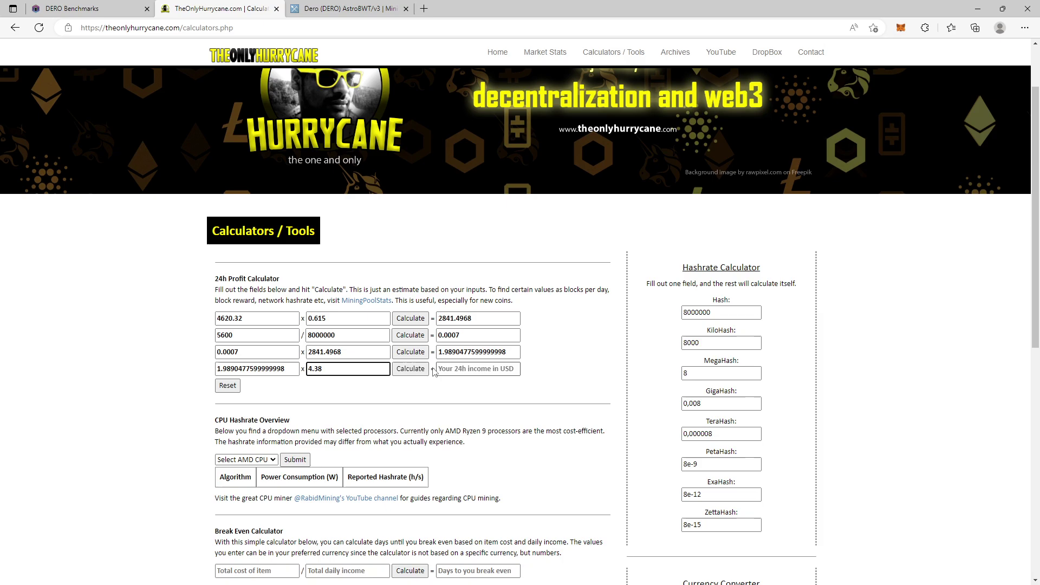
Step: Enter 5.6 KH/s in the DERO Benchmarks Mining Calculator for a 0.05197 DERO daily estimate
{"action": "left_click", "coordinate": [70, 9]}
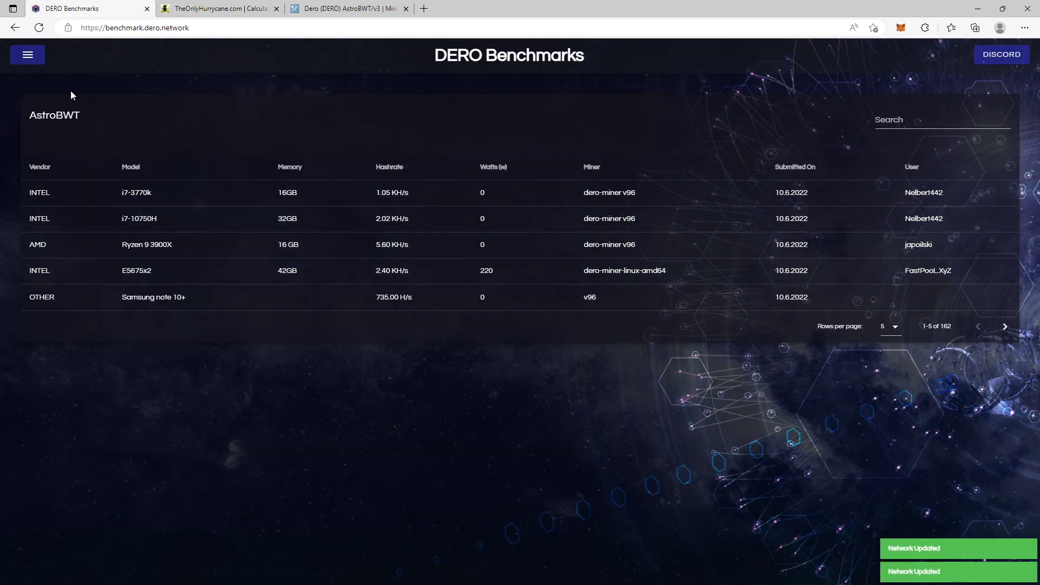
{"action": "left_click", "coordinate": [27, 55]}
{"action": "left_click", "coordinate": [38, 129]}
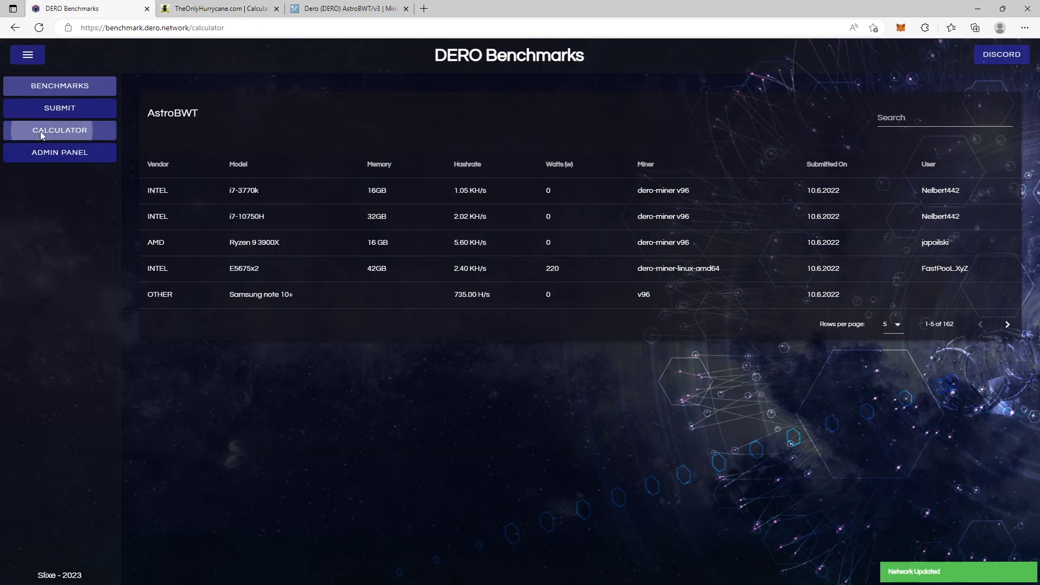
{"action": "left_click", "coordinate": [442, 182]}
{"action": "key", "text": "BackSpace"}
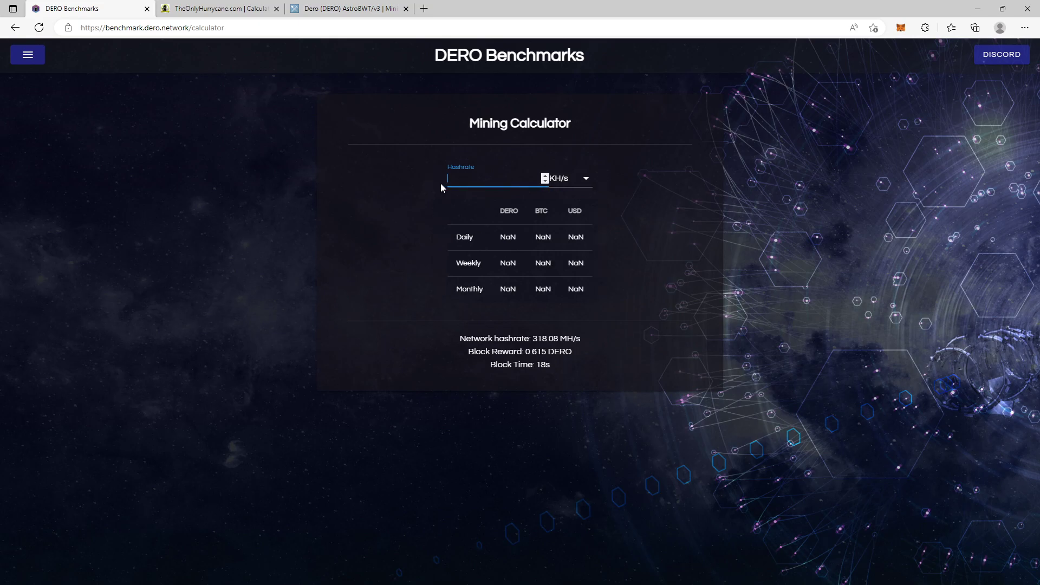
{"action": "type", "text": "5.6"}
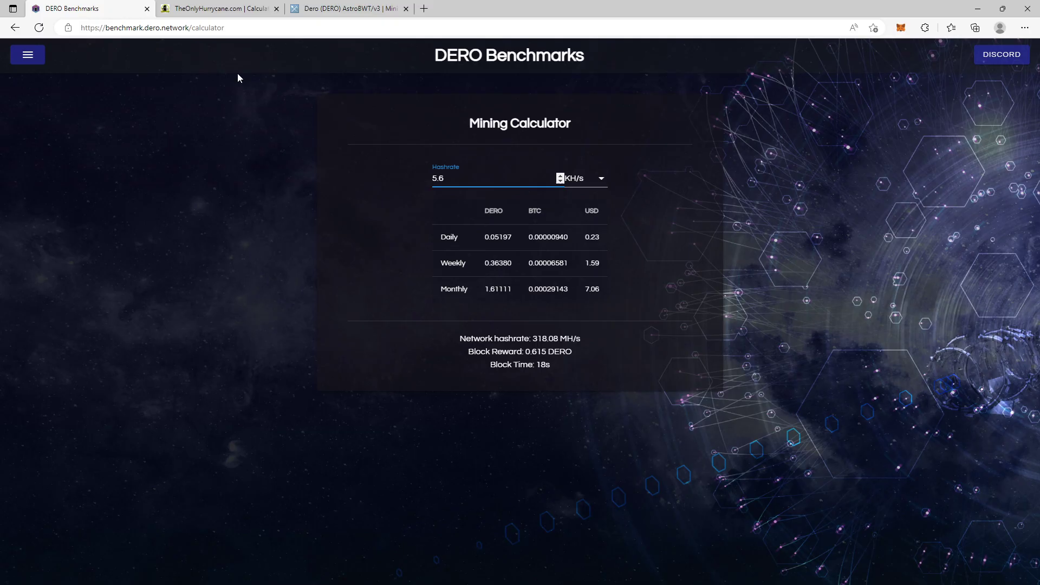
{"action": "left_click", "coordinate": [220, 9]}
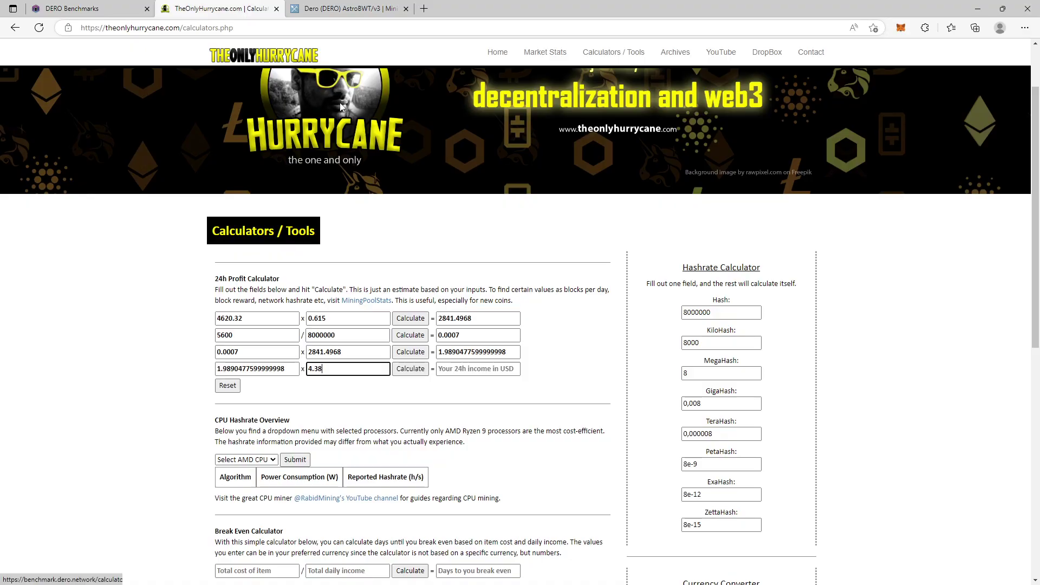
Step: Calculate the 24h income of 8.712029188799999 USD from 1.989 coins at 4.38 USD
{"action": "left_click", "coordinate": [410, 369]}
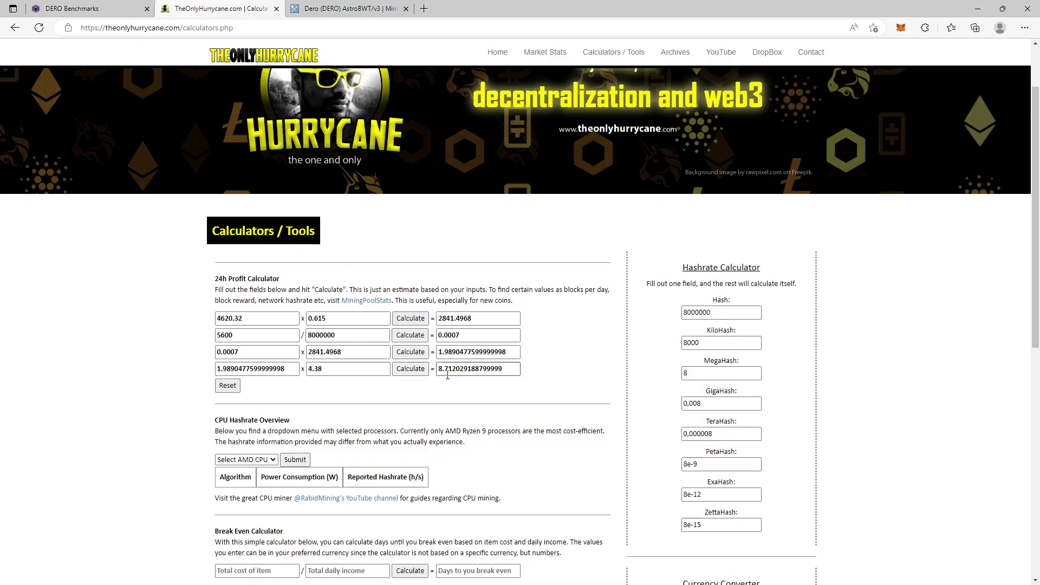
{"action": "left_click_drag", "start_coordinate": [519, 369], "coordinate": [437, 369]}
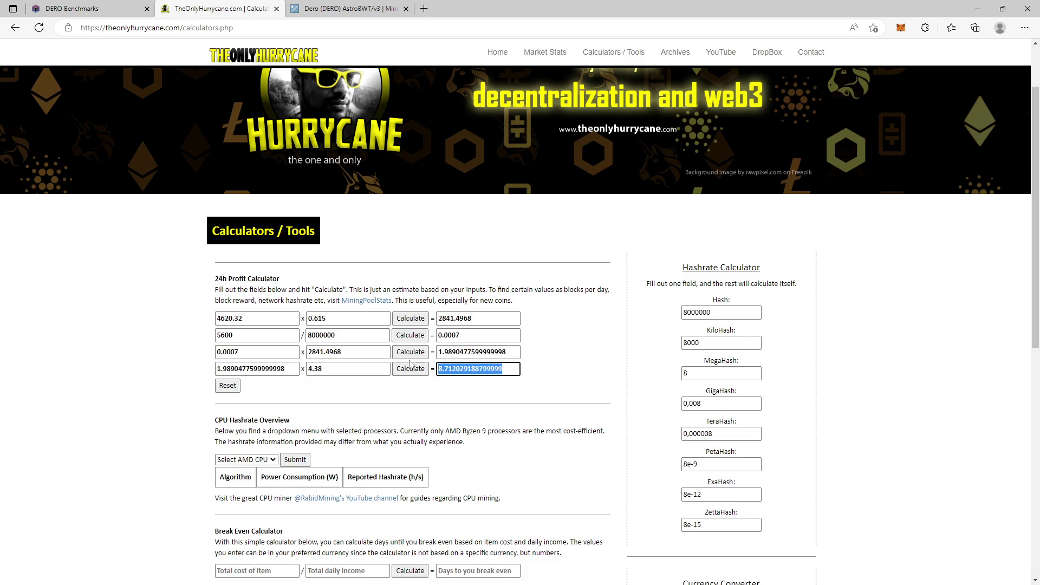
{"action": "left_click", "coordinate": [429, 396]}
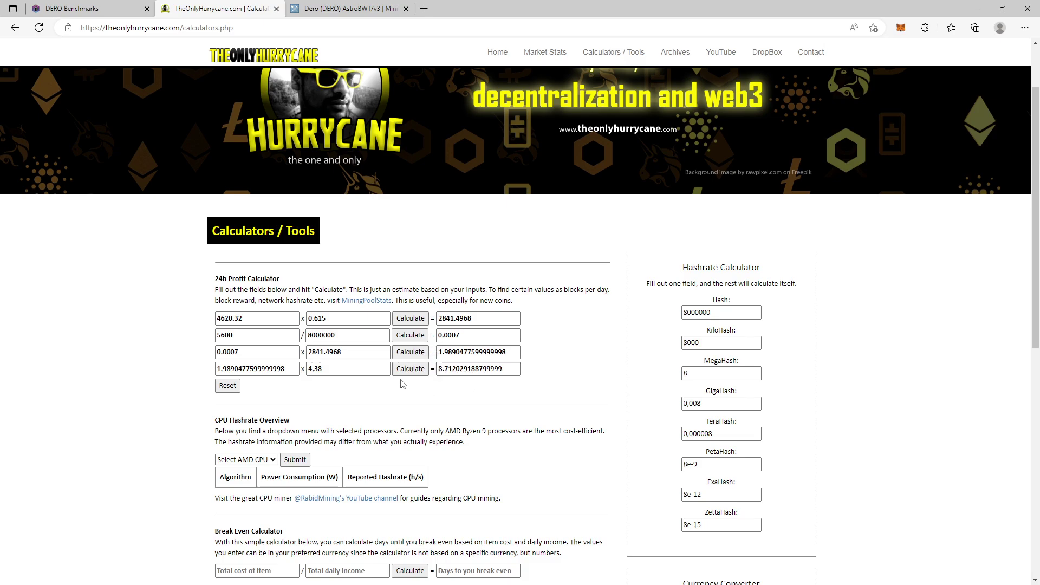